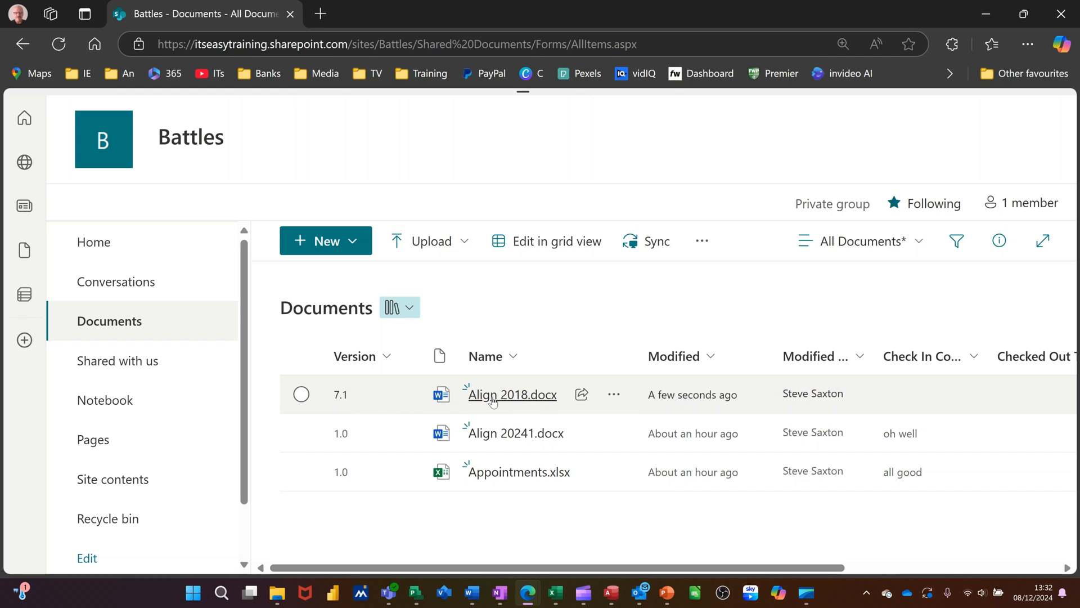
Review the version history of Align 2018.docx in the Documents library, then close it
{"action": "left_click", "coordinate": [614, 396]}
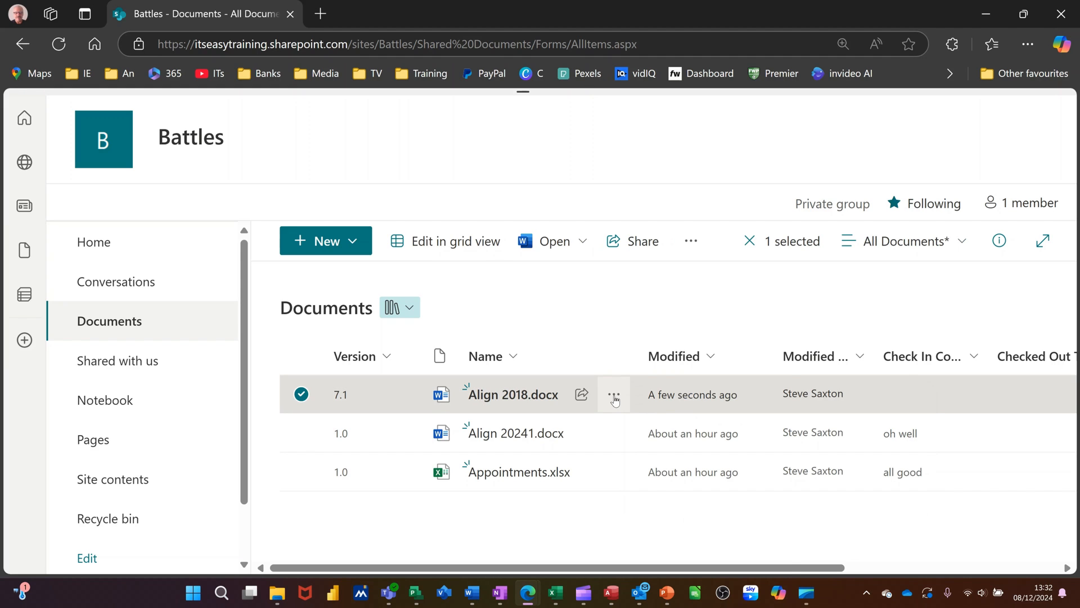
{"action": "left_click", "coordinate": [615, 398]}
{"action": "scroll", "coordinate": [707, 411], "scroll_direction": "down", "scroll_amount": 2}
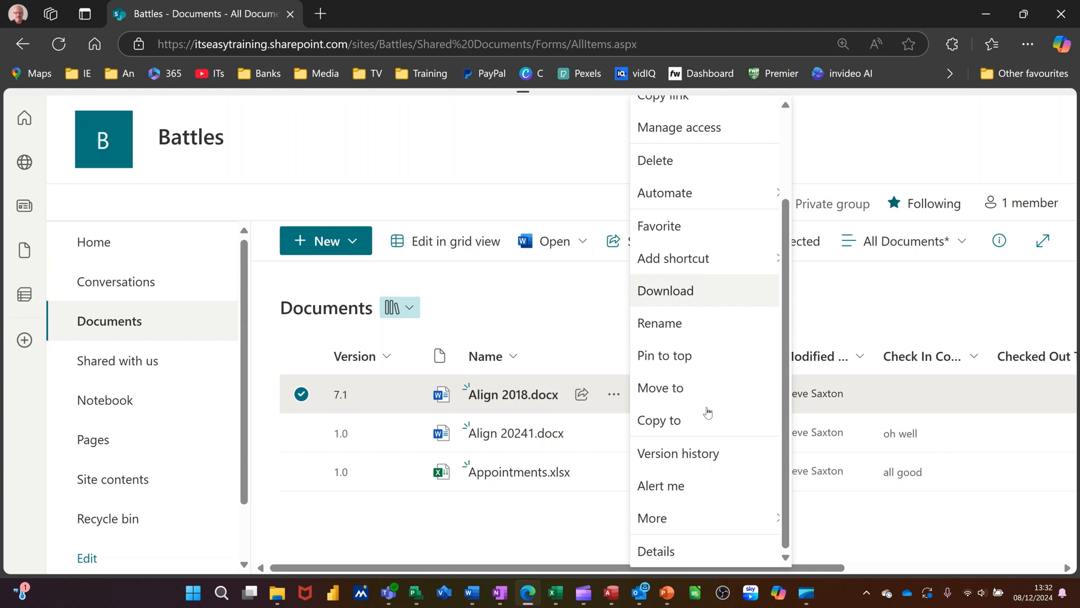
{"action": "left_click", "coordinate": [678, 454]}
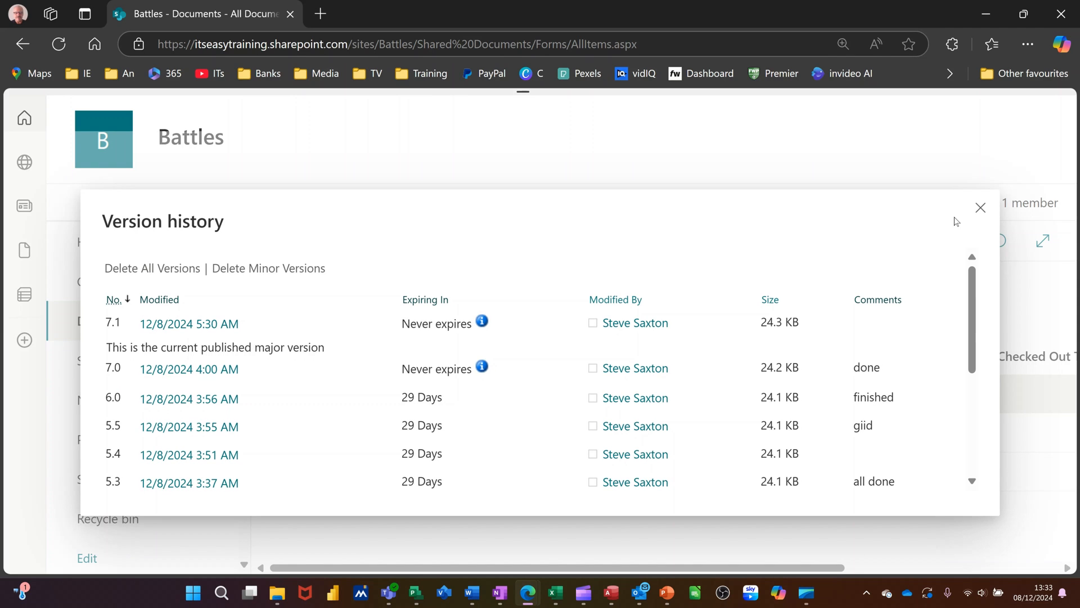
{"action": "left_click", "coordinate": [980, 207]}
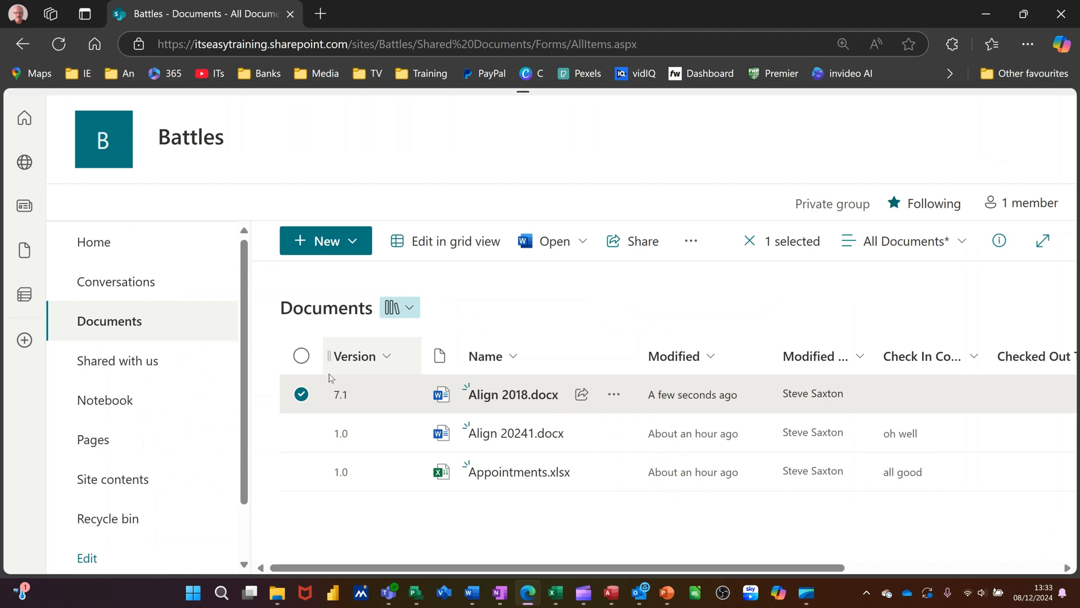
Republish Align 2018.docx as a major version, leaving the version comment empty
{"action": "left_click", "coordinate": [616, 400]}
{"action": "scroll", "coordinate": [675, 388], "scroll_direction": "down", "scroll_amount": 2}
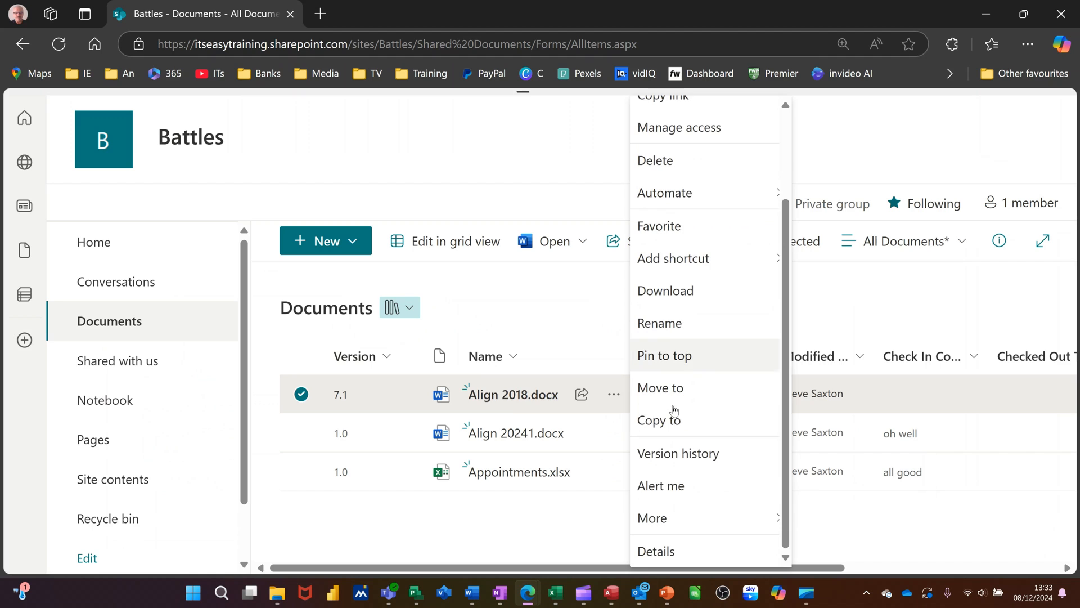
{"action": "mouse_move", "coordinate": [696, 515]}
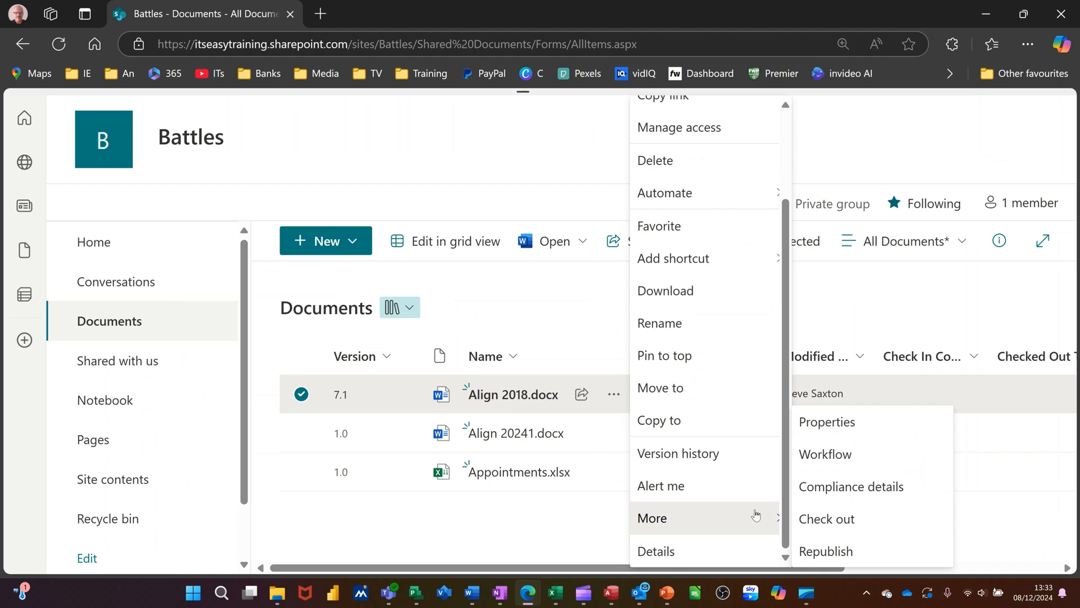
{"action": "left_click", "coordinate": [806, 550]}
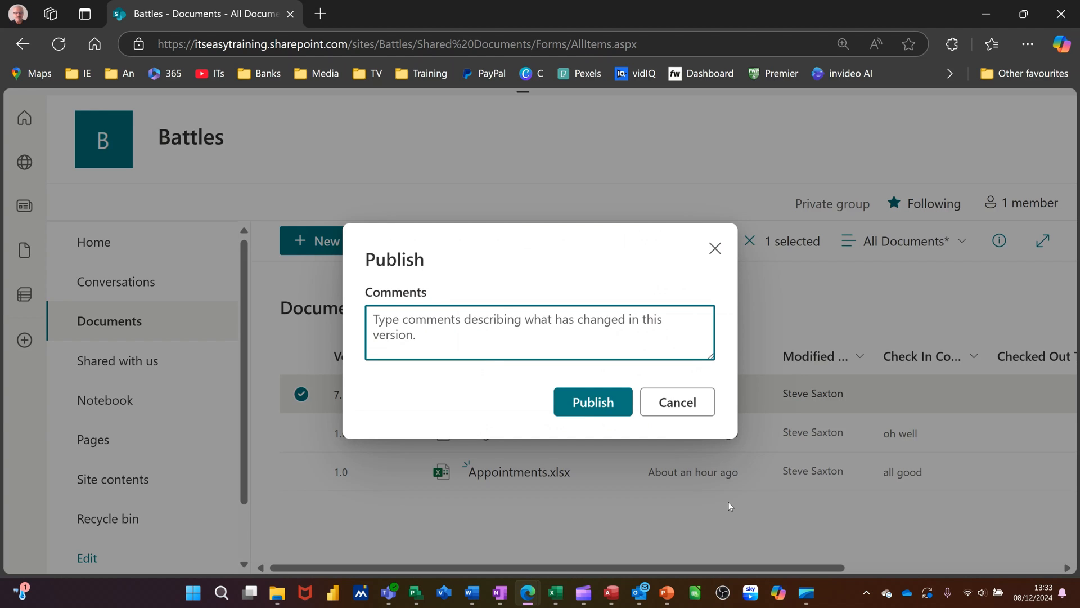
{"action": "left_click", "coordinate": [582, 408]}
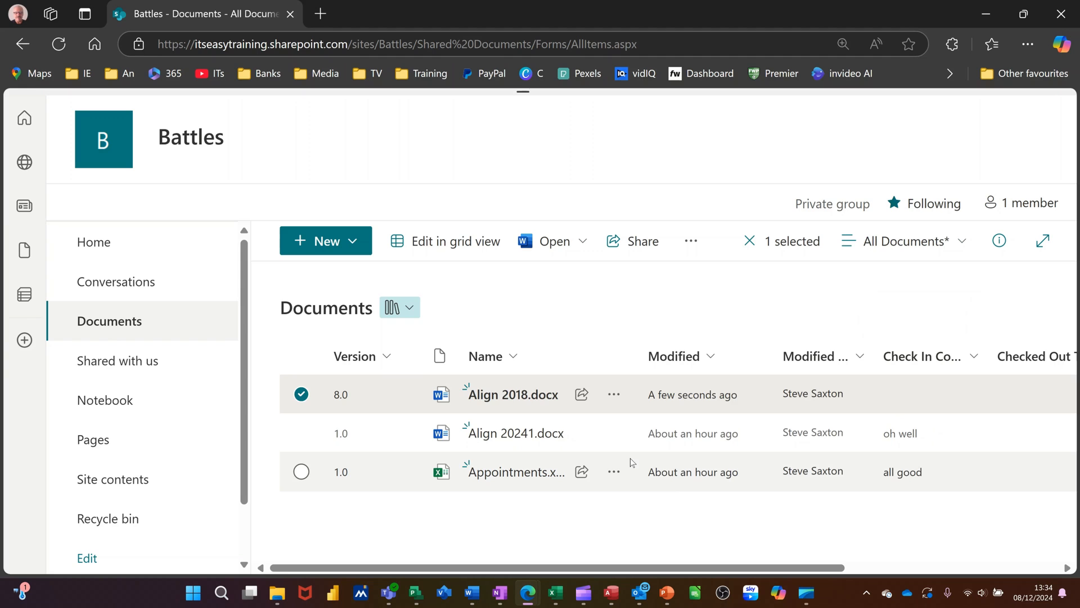
Check out Align 2018.docx and inspect its checked-out marker
{"action": "left_click", "coordinate": [615, 394]}
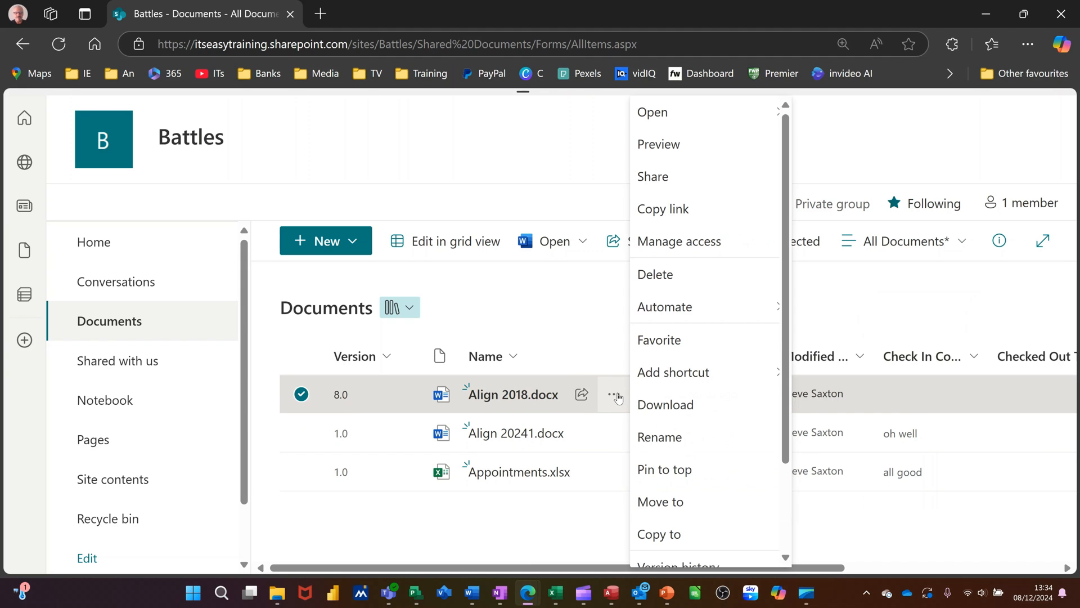
{"action": "scroll", "coordinate": [712, 391], "scroll_direction": "down", "scroll_amount": 3}
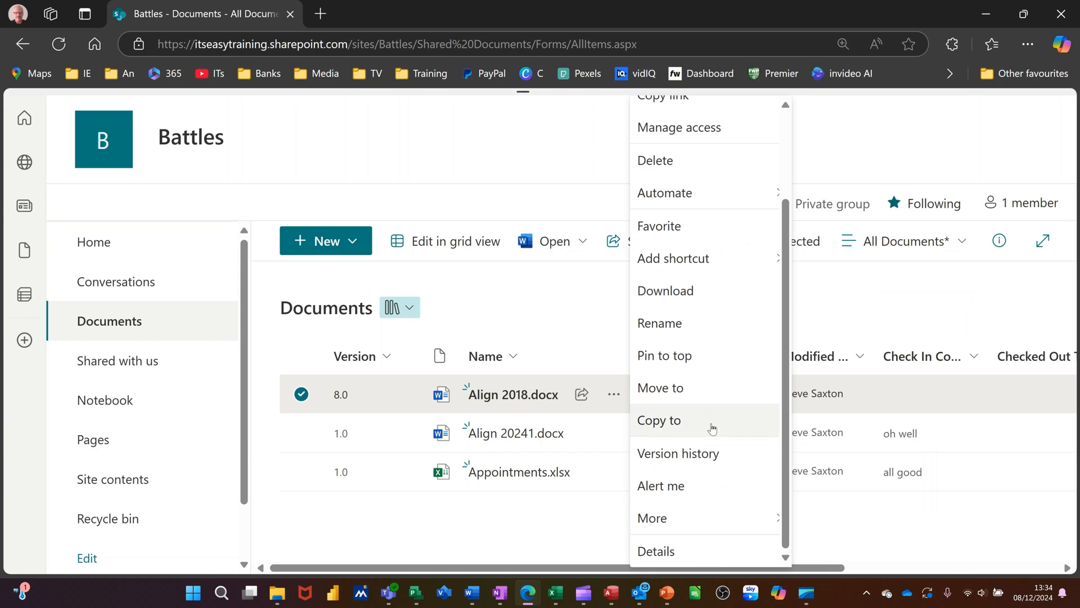
{"action": "mouse_move", "coordinate": [699, 525]}
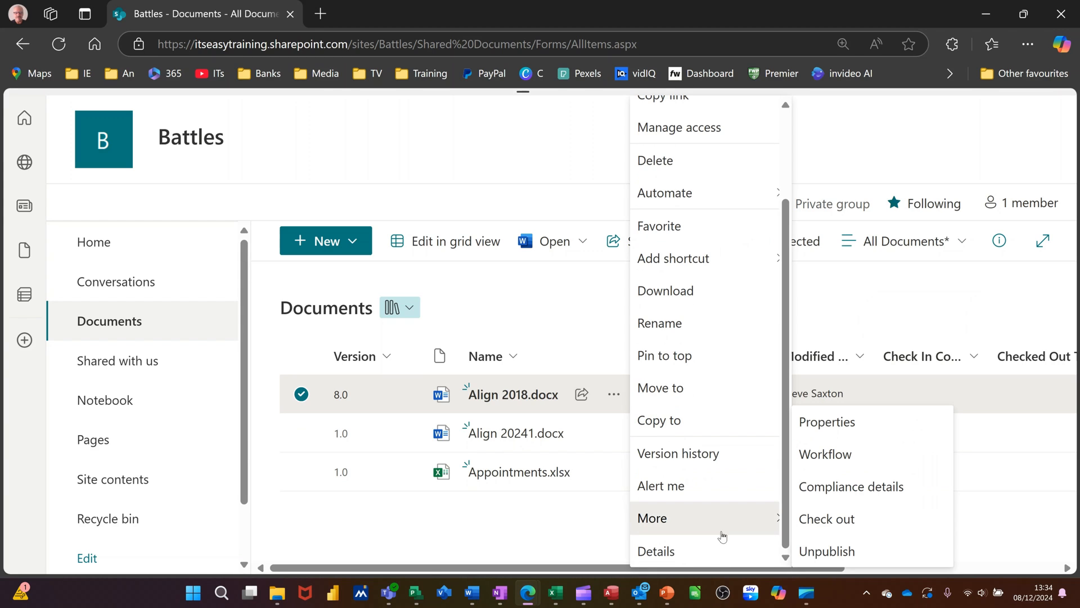
{"action": "left_click", "coordinate": [838, 517]}
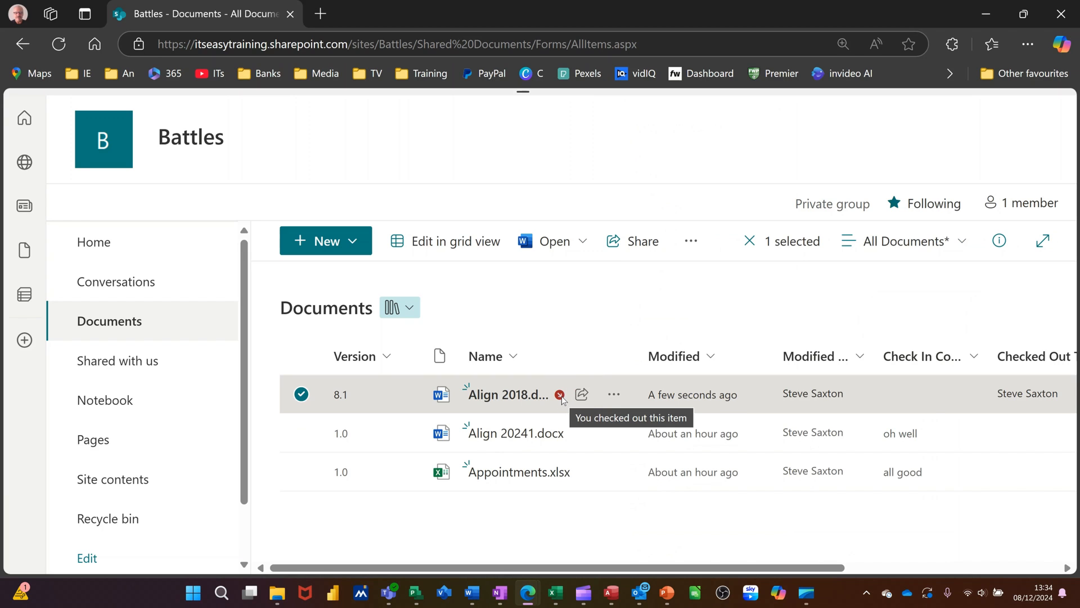
{"action": "mouse_move", "coordinate": [562, 398]}
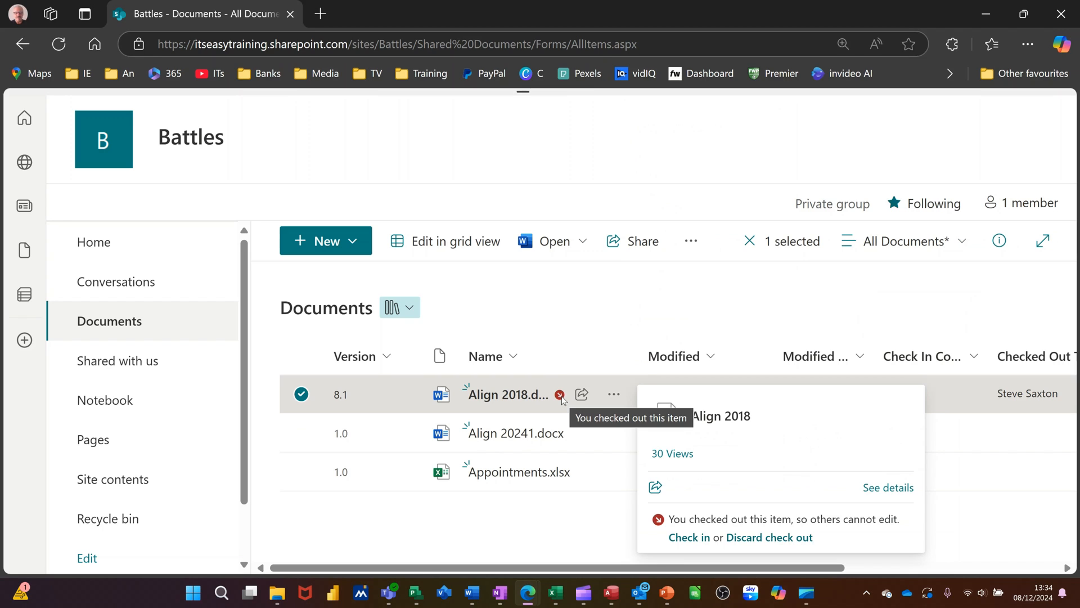
Check in Align 2018.docx as 8.1 Minor version (draft) with the comment "good"
{"action": "left_click", "coordinate": [615, 398]}
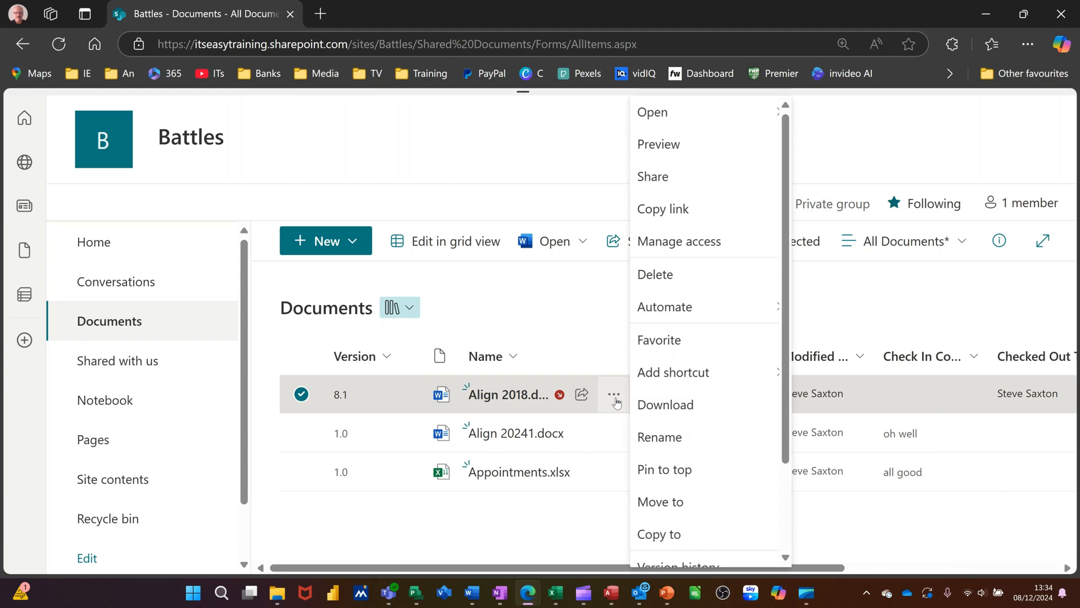
{"action": "scroll", "coordinate": [719, 427], "scroll_direction": "down", "scroll_amount": 2}
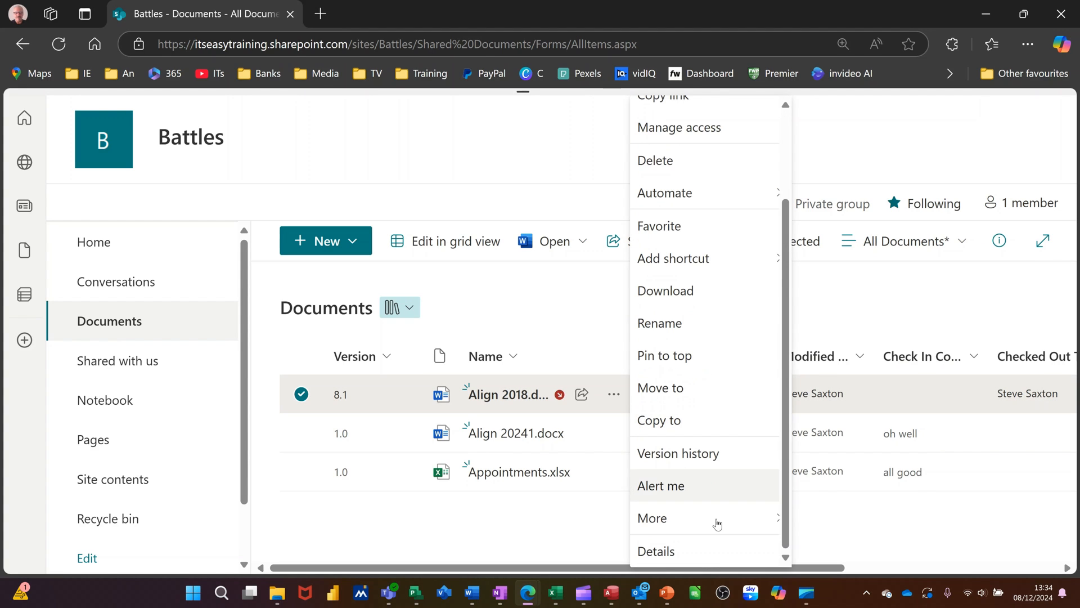
{"action": "mouse_move", "coordinate": [776, 526]}
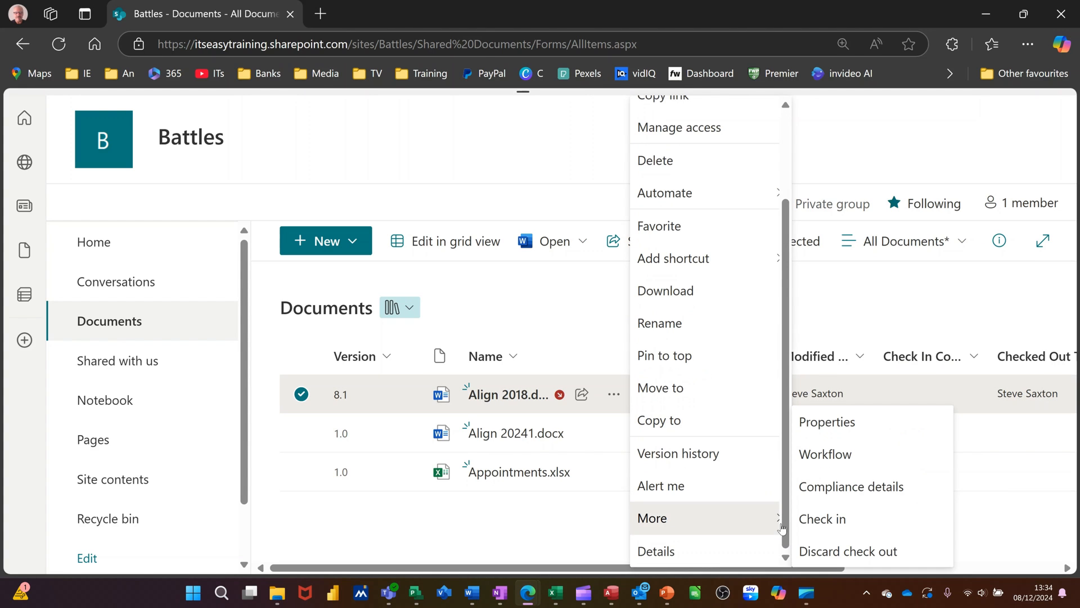
{"action": "left_click", "coordinate": [836, 531]}
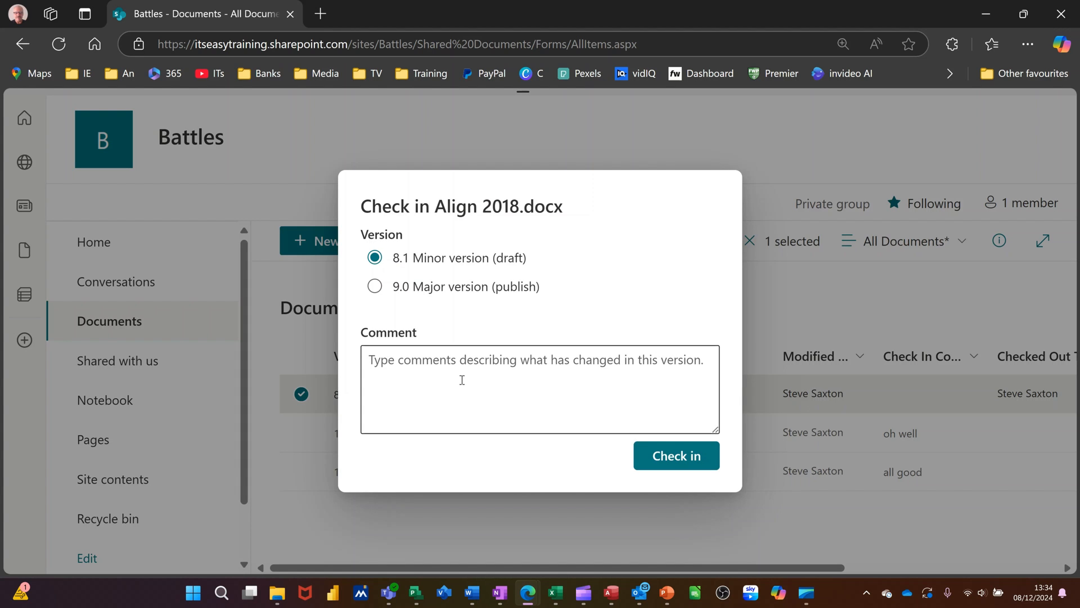
{"action": "left_click", "coordinate": [459, 376]}
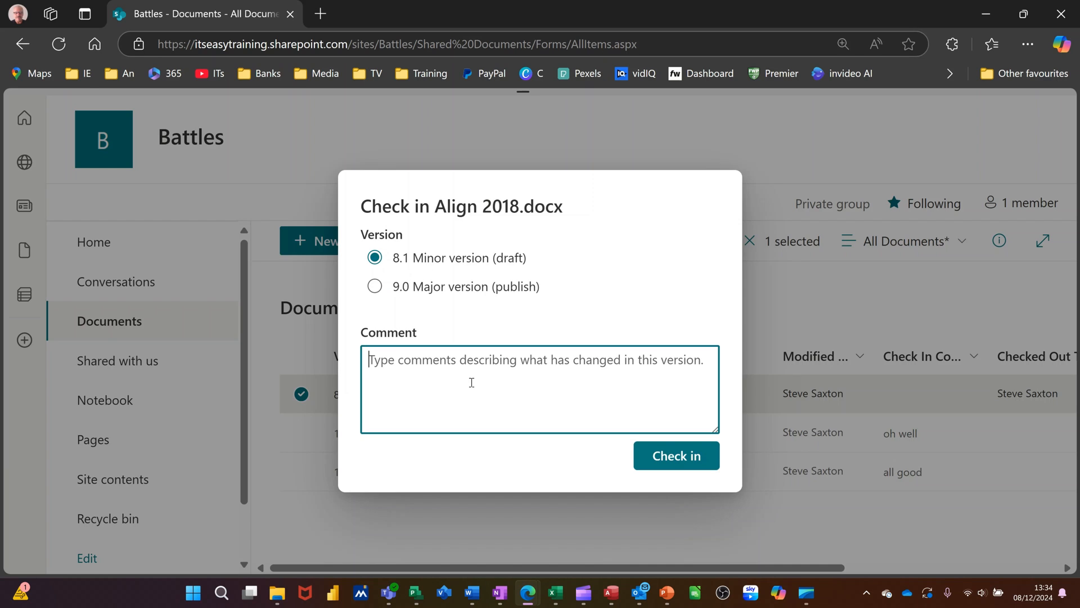
{"action": "type", "text": "good"}
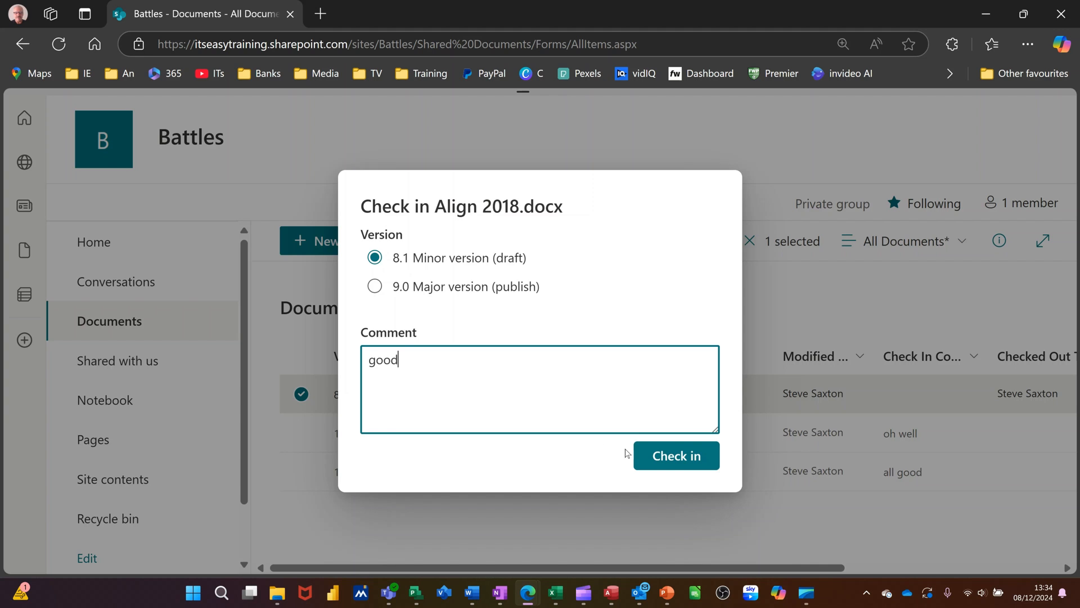
{"action": "left_click", "coordinate": [674, 459]}
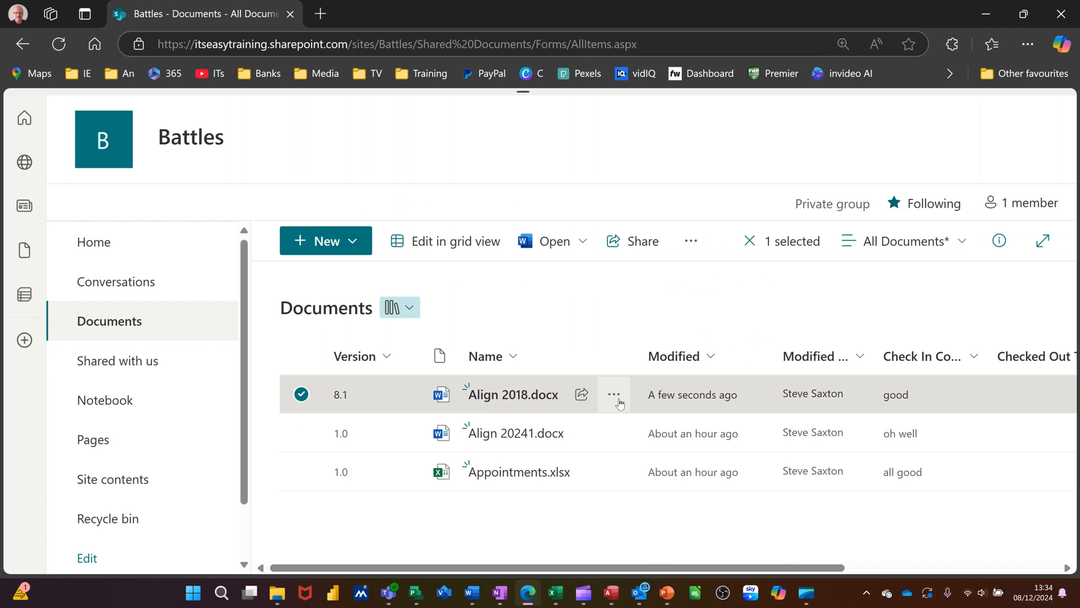
Republish the checked-in Align 2018.docx without a publish comment and reload the Documents library
{"action": "left_click", "coordinate": [618, 398]}
{"action": "scroll", "coordinate": [711, 499], "scroll_direction": "down", "scroll_amount": 3}
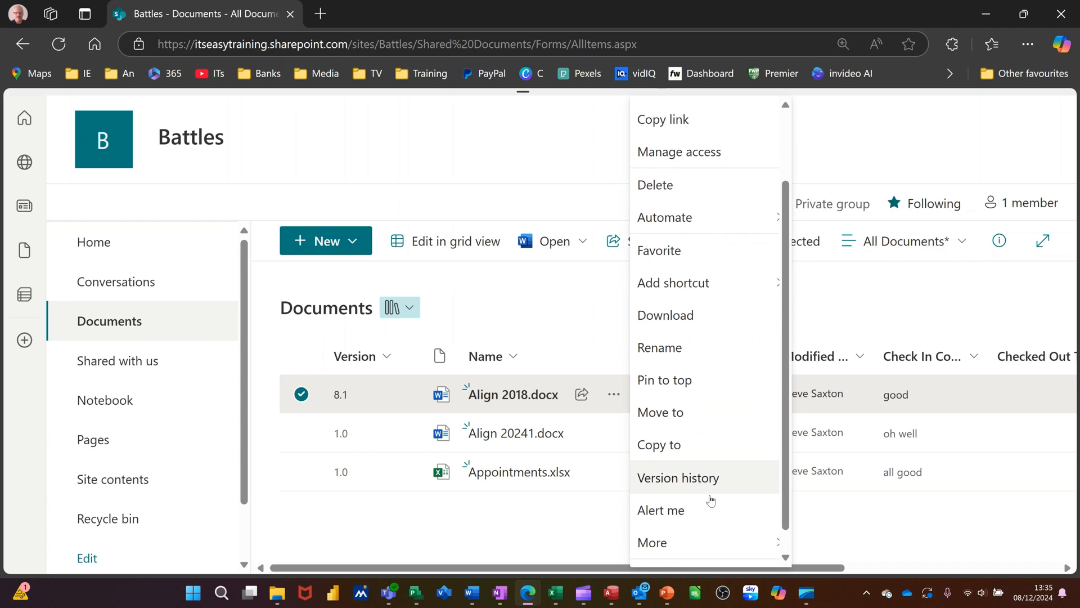
{"action": "scroll", "coordinate": [711, 500], "scroll_direction": "down", "scroll_amount": 1}
{"action": "mouse_move", "coordinate": [687, 516]}
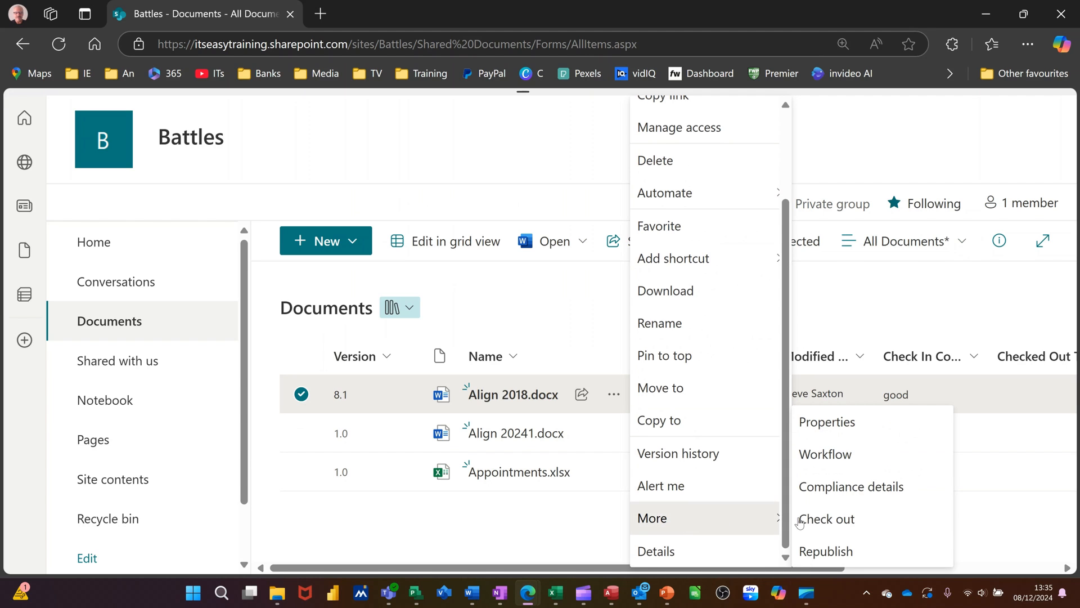
{"action": "left_click", "coordinate": [815, 554]}
{"action": "left_click", "coordinate": [586, 409]}
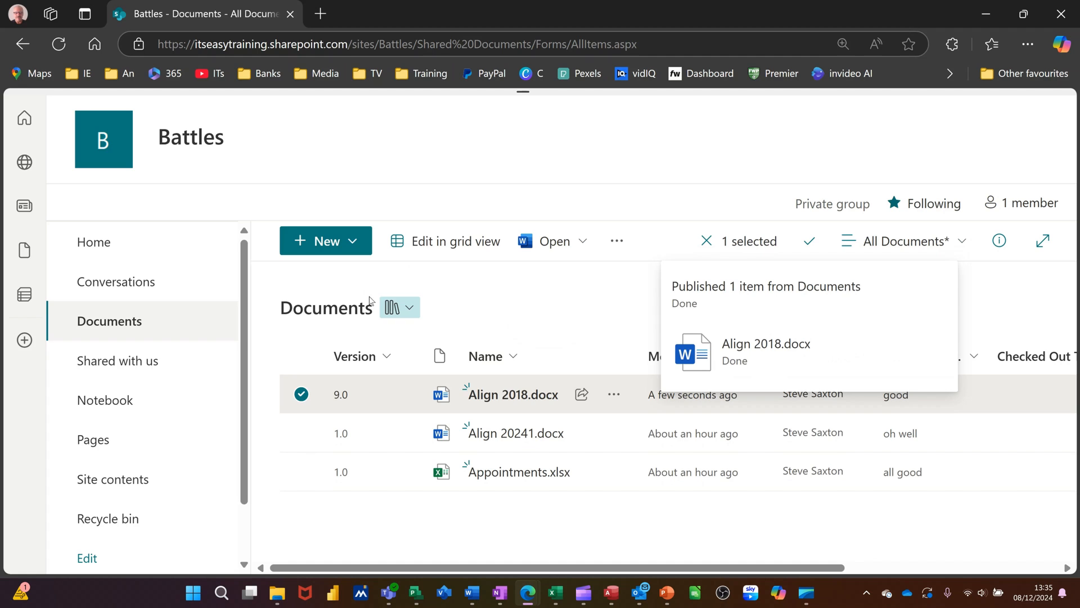
{"action": "left_click", "coordinate": [106, 329]}
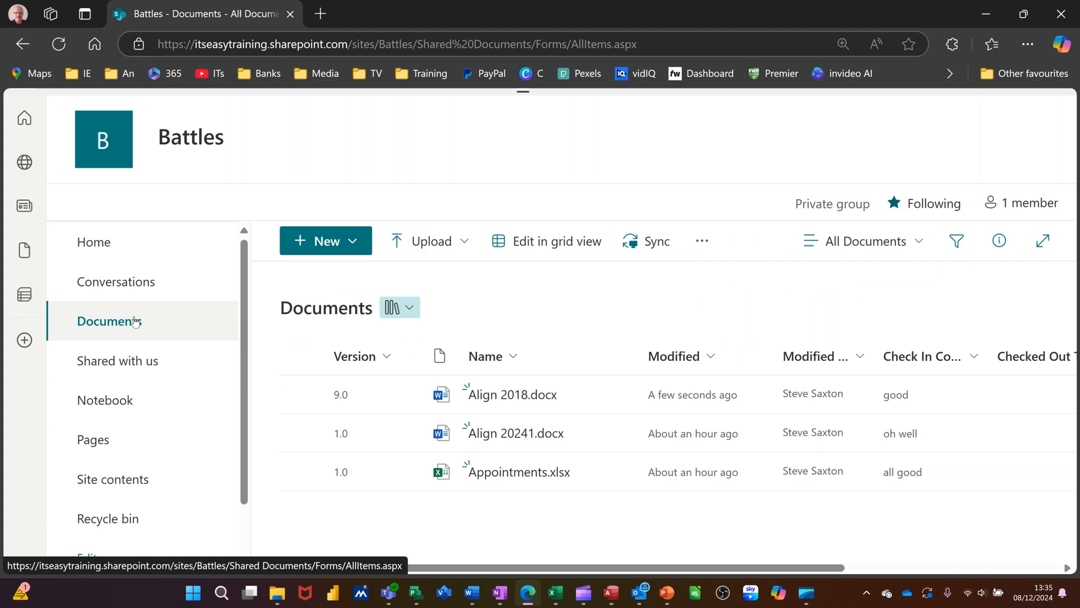
Create a blank document library from the Battles home page, named with the site owner's first name and shown in site navigation
{"action": "left_click", "coordinate": [102, 249]}
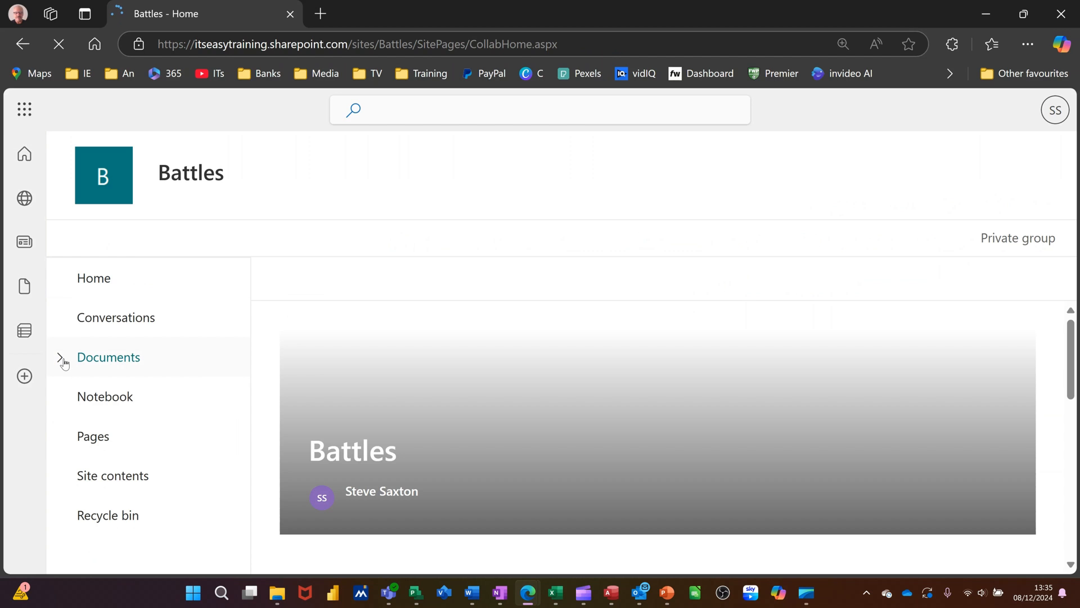
{"action": "left_click", "coordinate": [60, 357]}
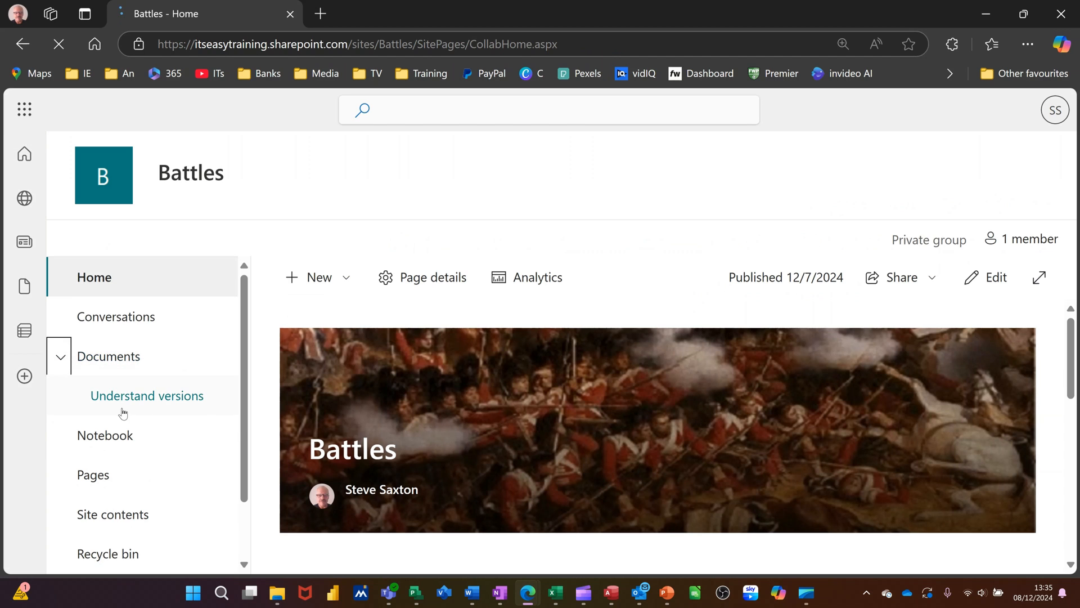
{"action": "left_click", "coordinate": [329, 281]}
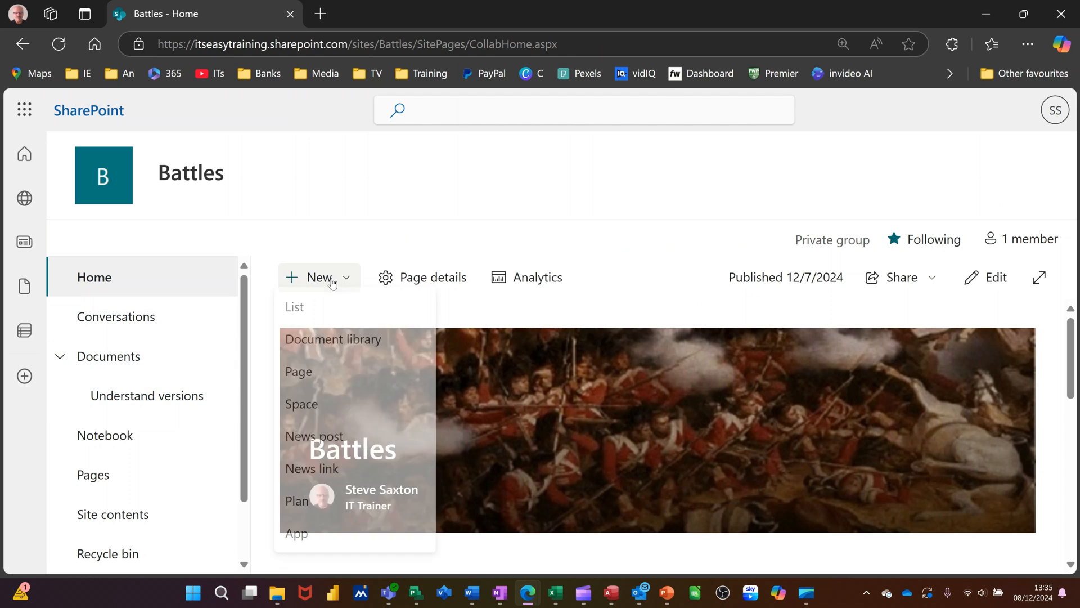
{"action": "left_click", "coordinate": [335, 351]}
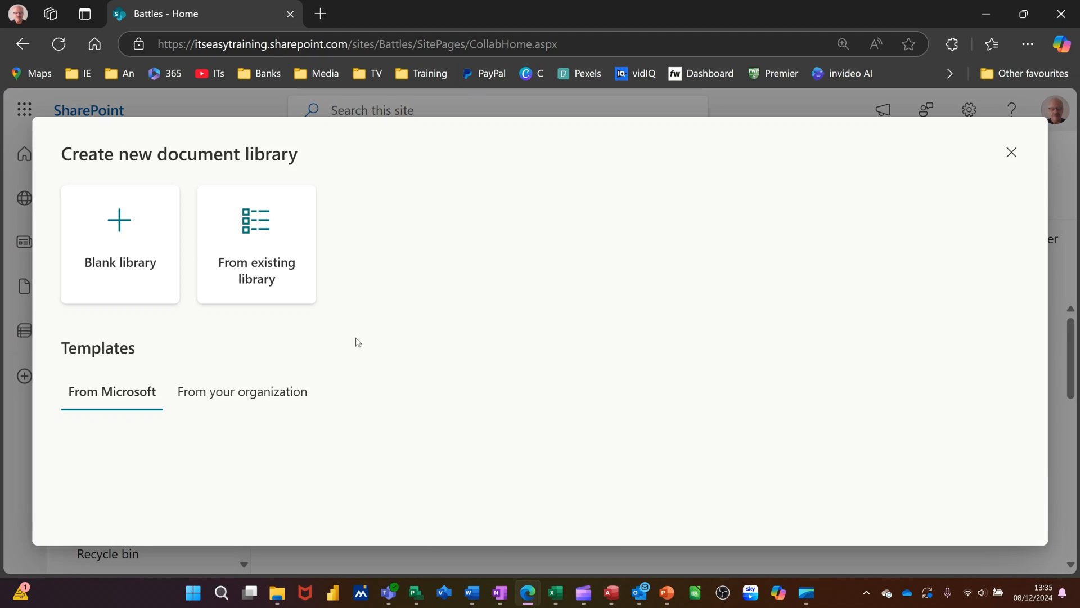
{"action": "left_click", "coordinate": [119, 246]}
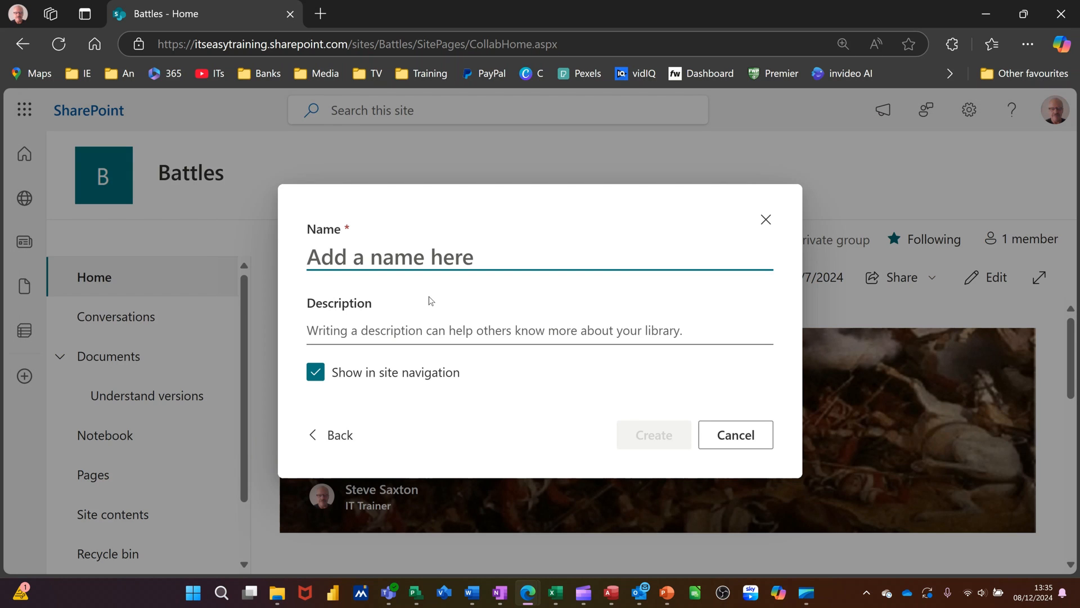
{"action": "type", "text": "Steve"}
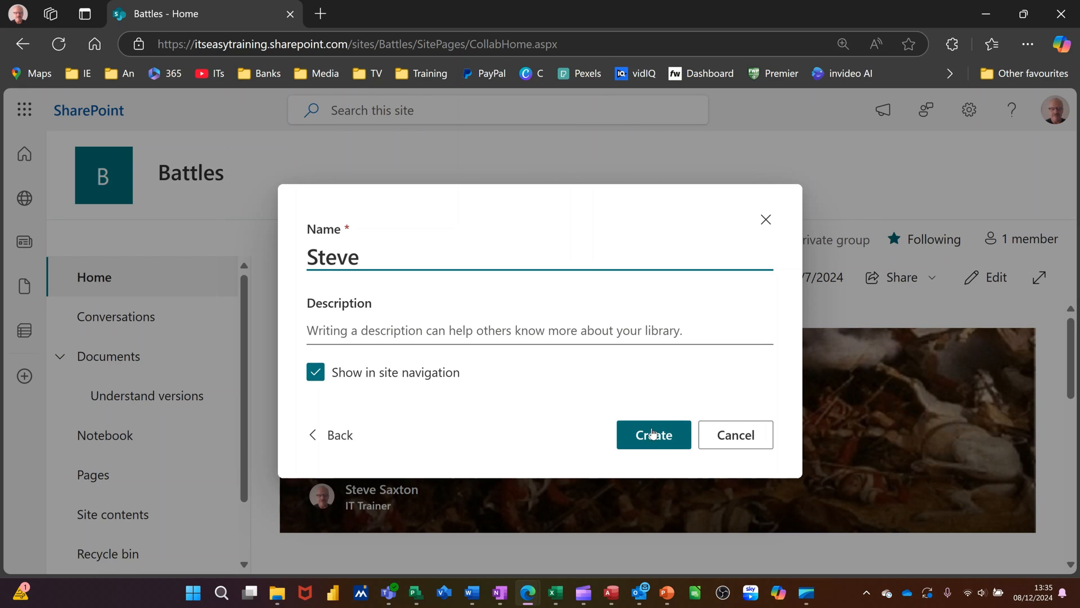
{"action": "left_click", "coordinate": [657, 434]}
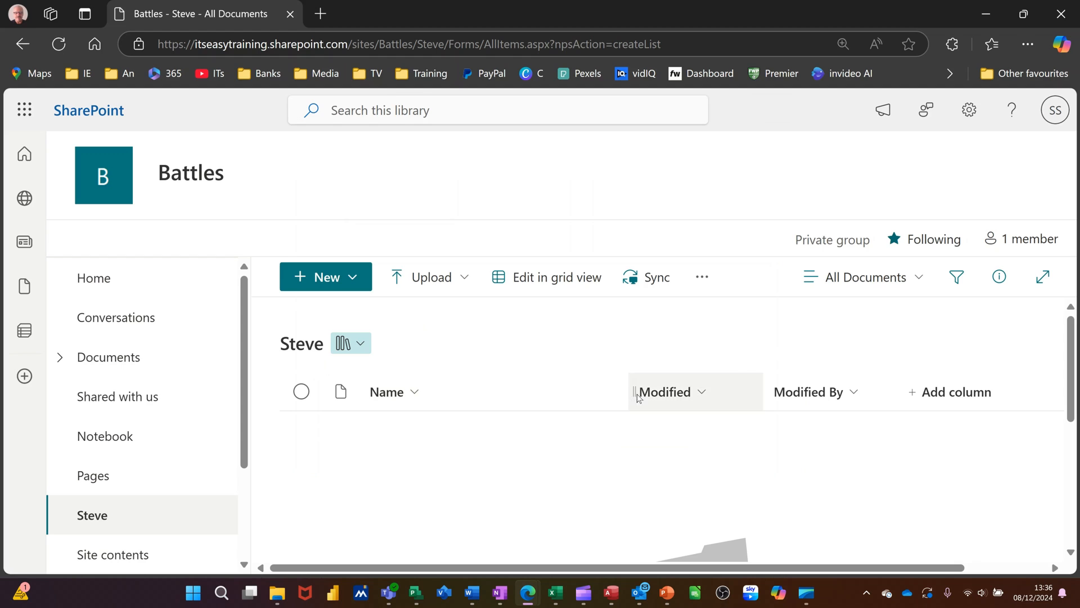
Narrow the new library's Name column and create a public list view named "My Versions"
{"action": "left_click_drag", "start_coordinate": [581, 393], "coordinate": [467, 389]}
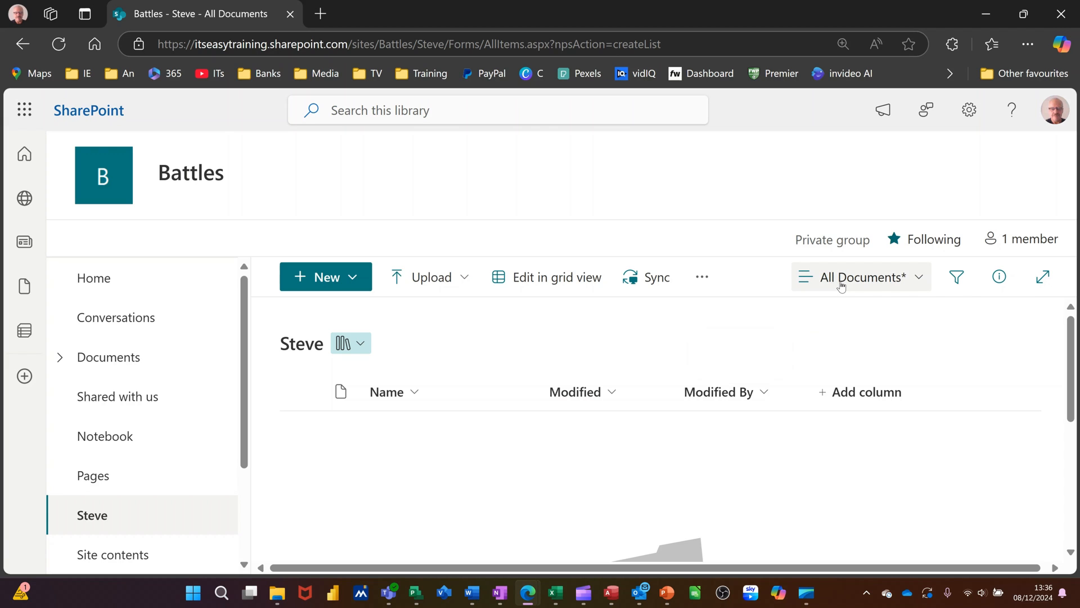
{"action": "left_click", "coordinate": [875, 284]}
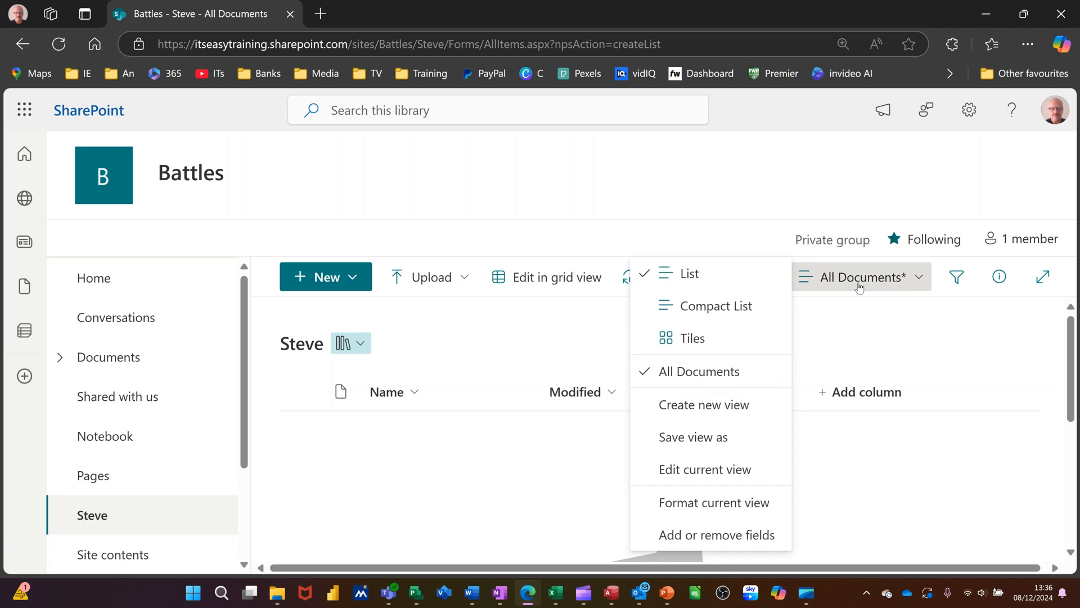
{"action": "left_click", "coordinate": [710, 405]}
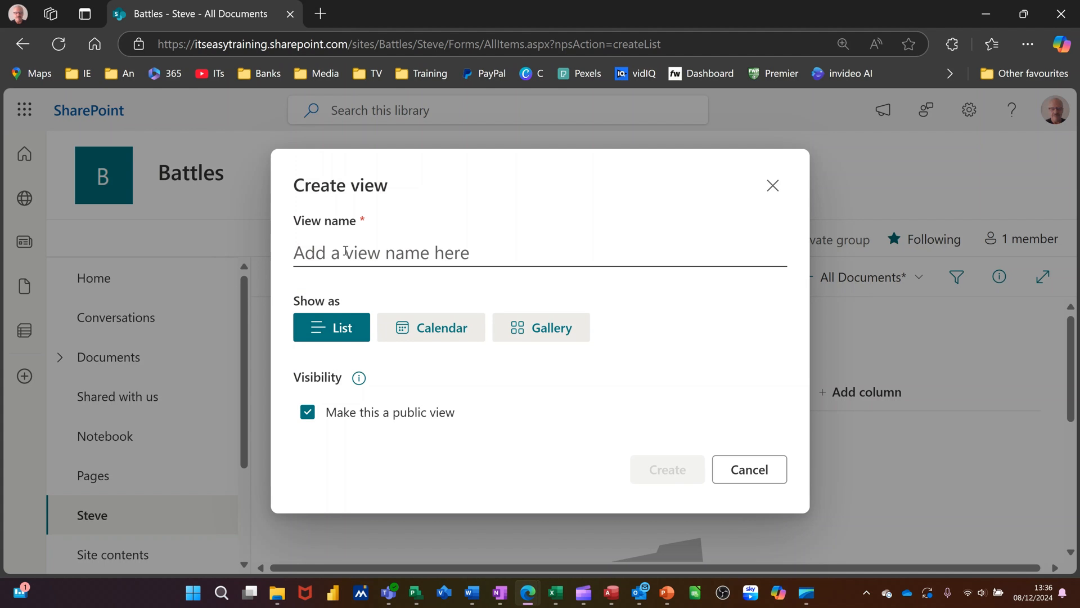
{"action": "left_click", "coordinate": [349, 250]}
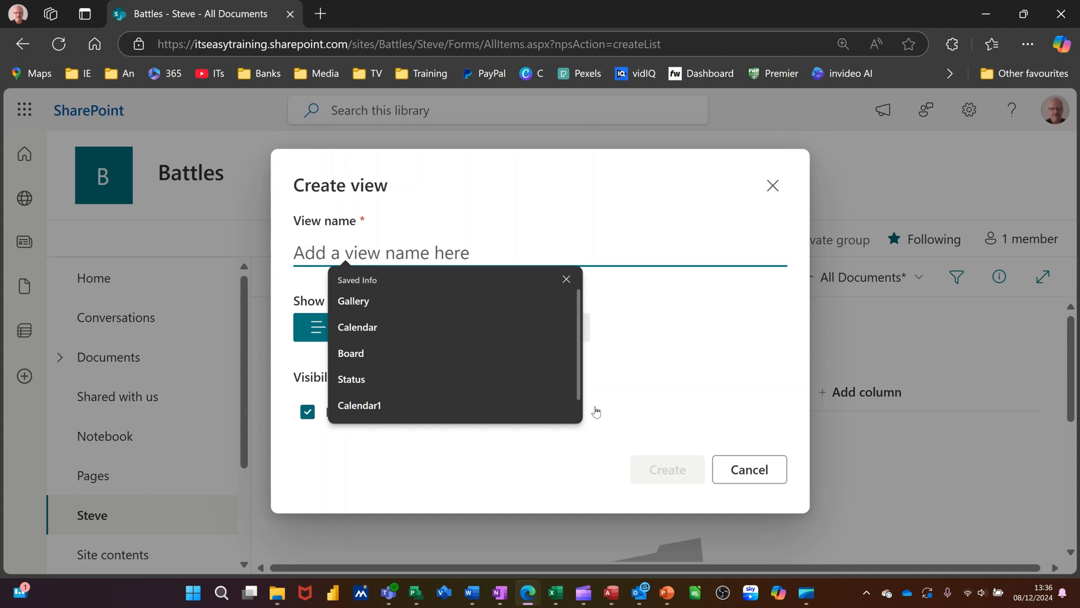
{"action": "type", "text": "My Ver"}
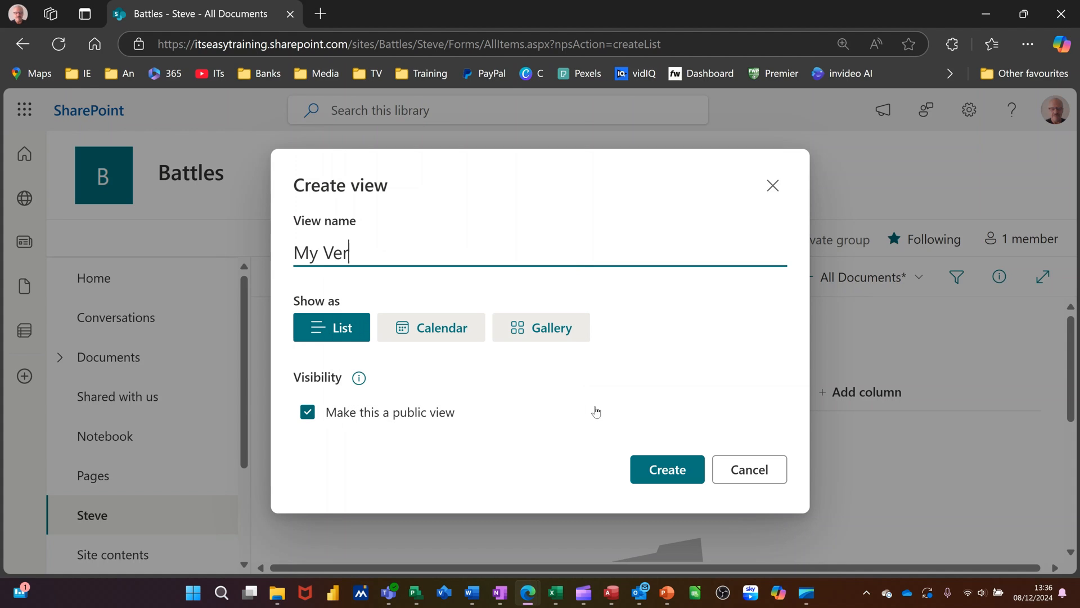
{"action": "type", "text": "sions"}
{"action": "left_click", "coordinate": [657, 472]}
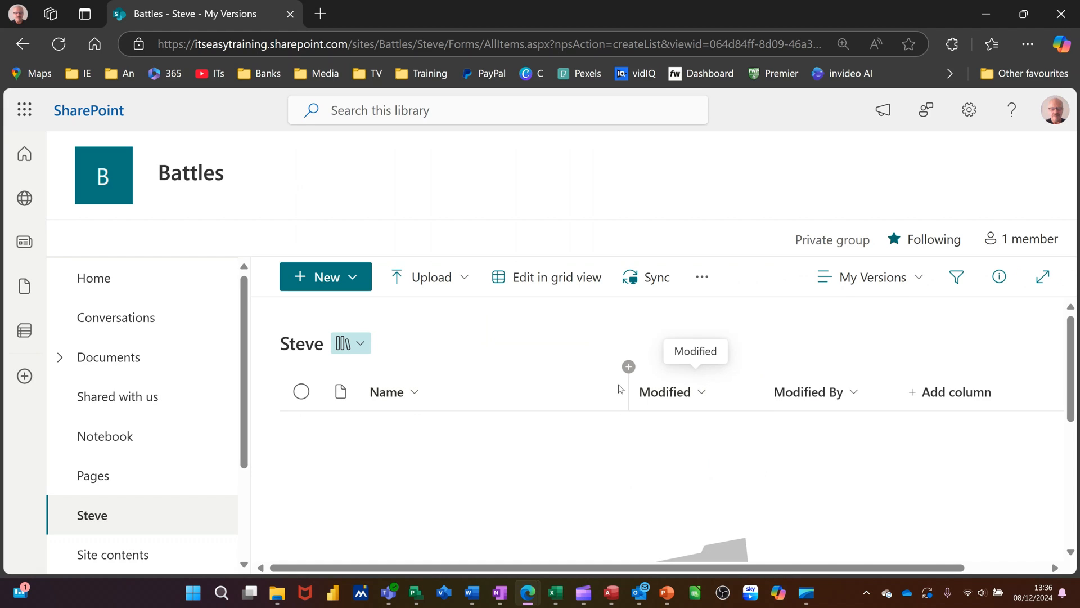
Edit the My Versions view to display the Check In Comment and Checked Out To columns
{"action": "left_click", "coordinate": [919, 282]}
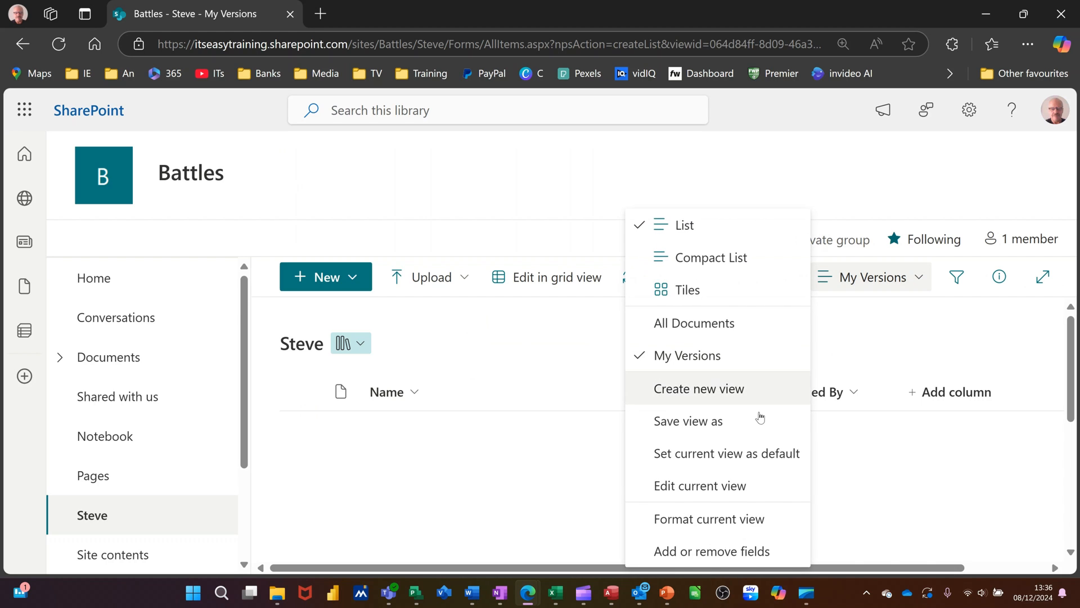
{"action": "left_click", "coordinate": [717, 489]}
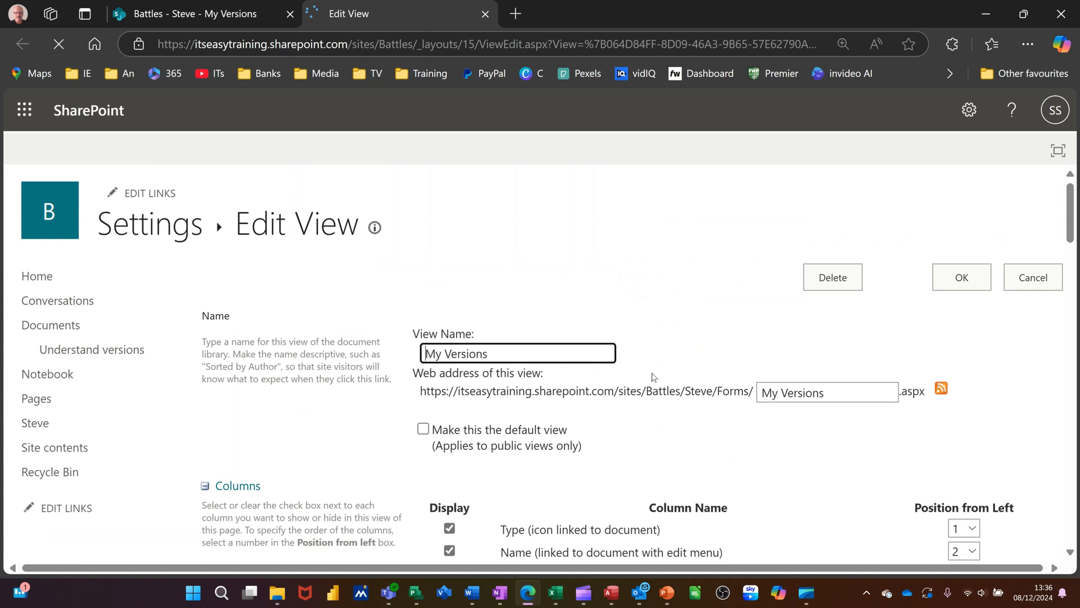
{"action": "scroll", "coordinate": [619, 394], "scroll_direction": "down", "scroll_amount": 4}
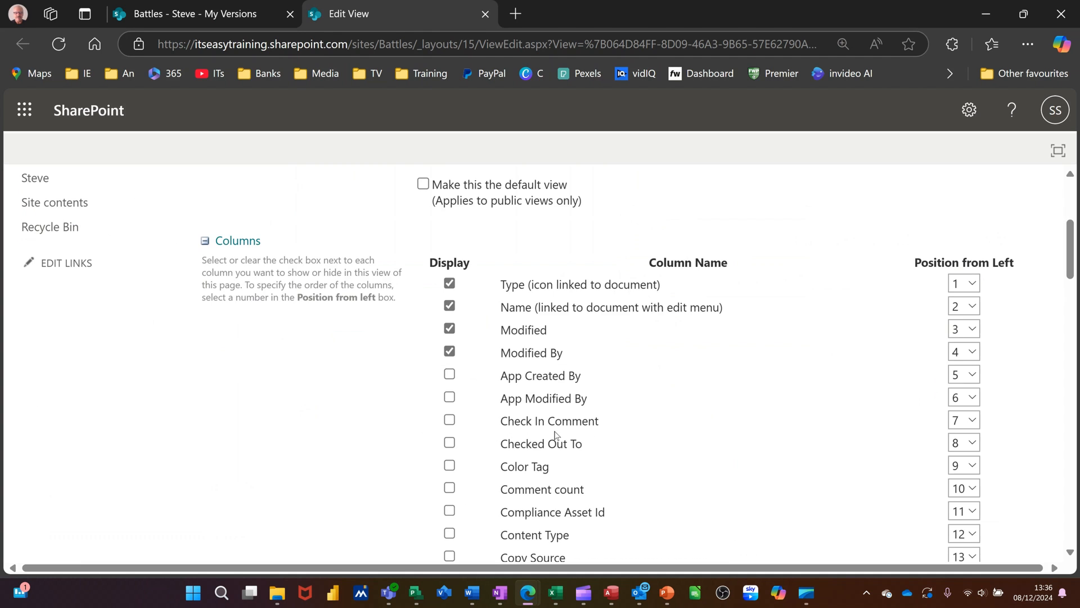
{"action": "left_click", "coordinate": [450, 421]}
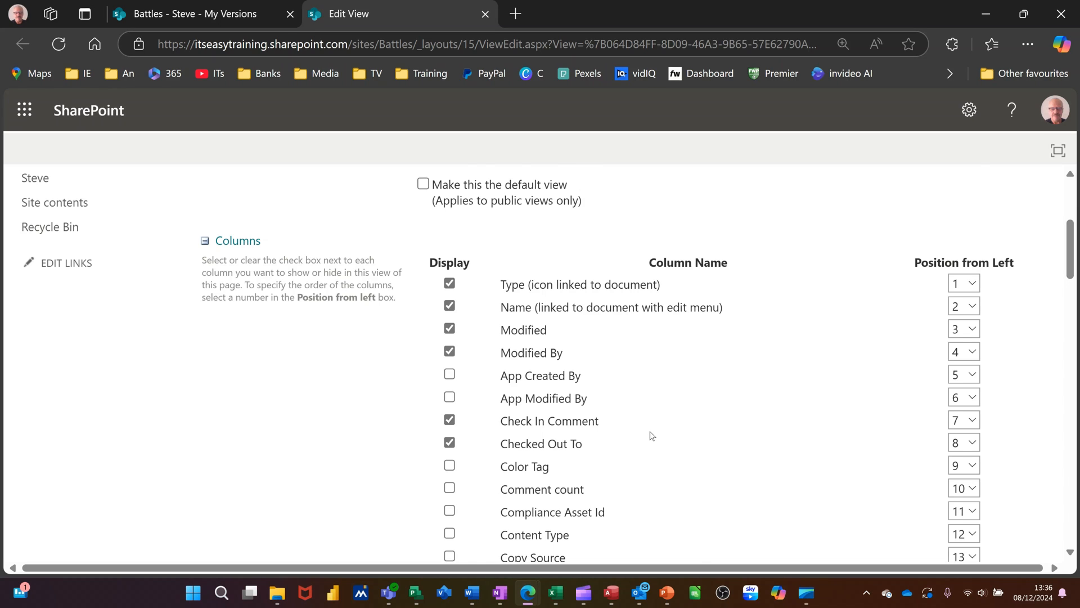
Display the Version column at position 1 in the My Versions view and save the view settings
{"action": "scroll", "coordinate": [647, 434], "scroll_direction": "down", "scroll_amount": 7}
{"action": "scroll", "coordinate": [630, 428], "scroll_direction": "down", "scroll_amount": 9}
{"action": "scroll", "coordinate": [598, 419], "scroll_direction": "up", "scroll_amount": 4}
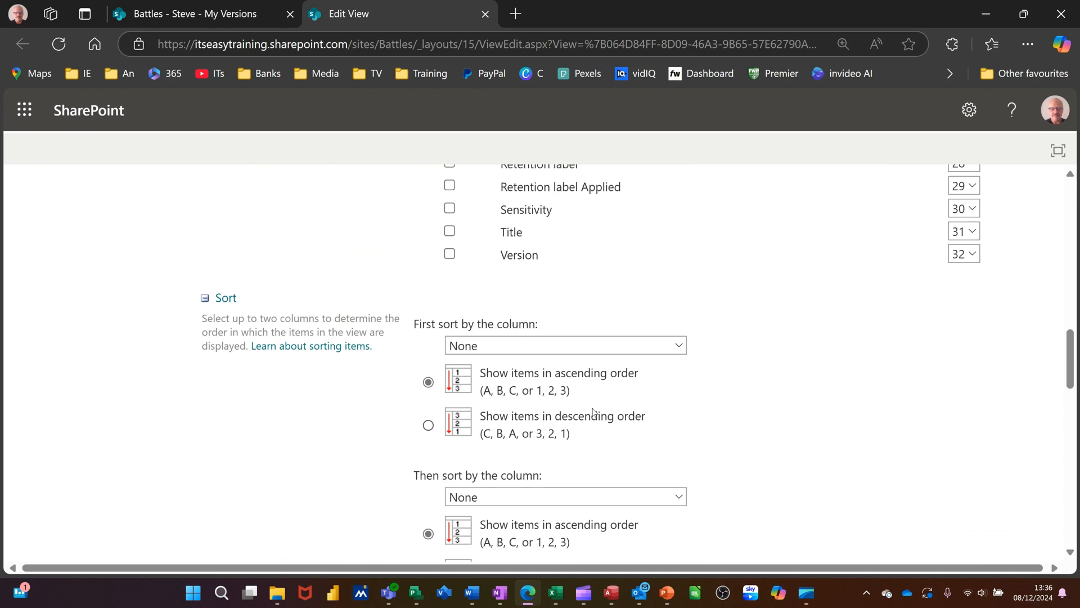
{"action": "left_click", "coordinate": [450, 254]}
{"action": "left_click", "coordinate": [963, 254]}
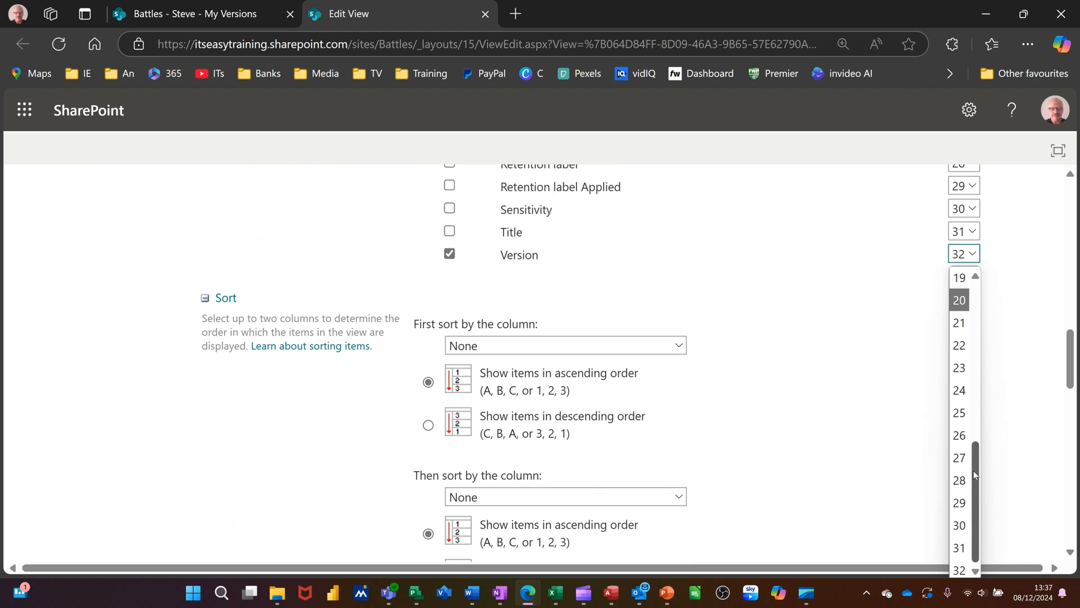
{"action": "left_click_drag", "start_coordinate": [975, 473], "coordinate": [999, 308]}
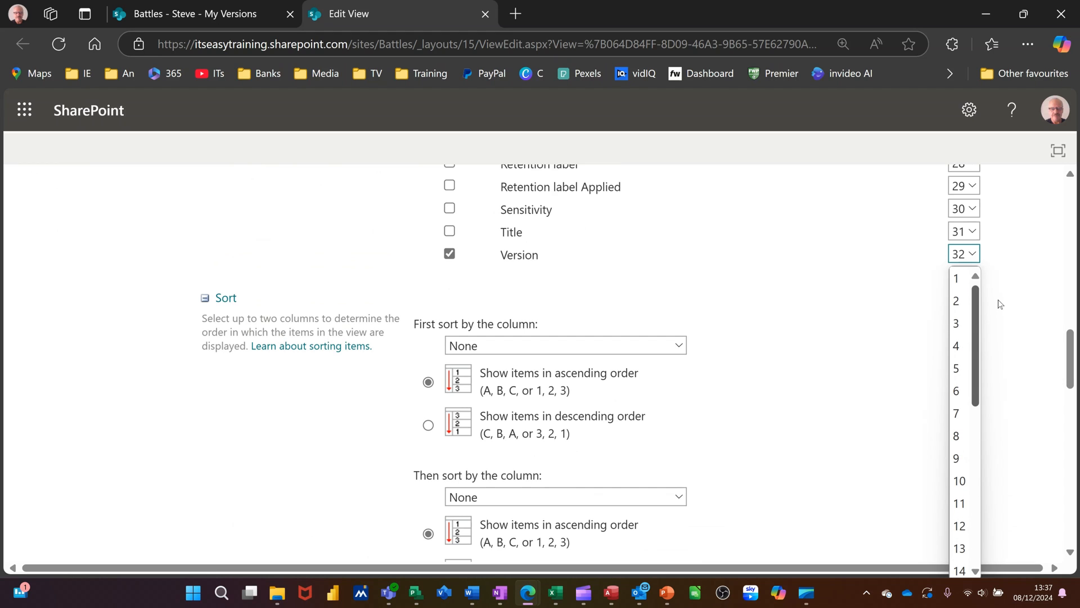
{"action": "left_click", "coordinate": [951, 286]}
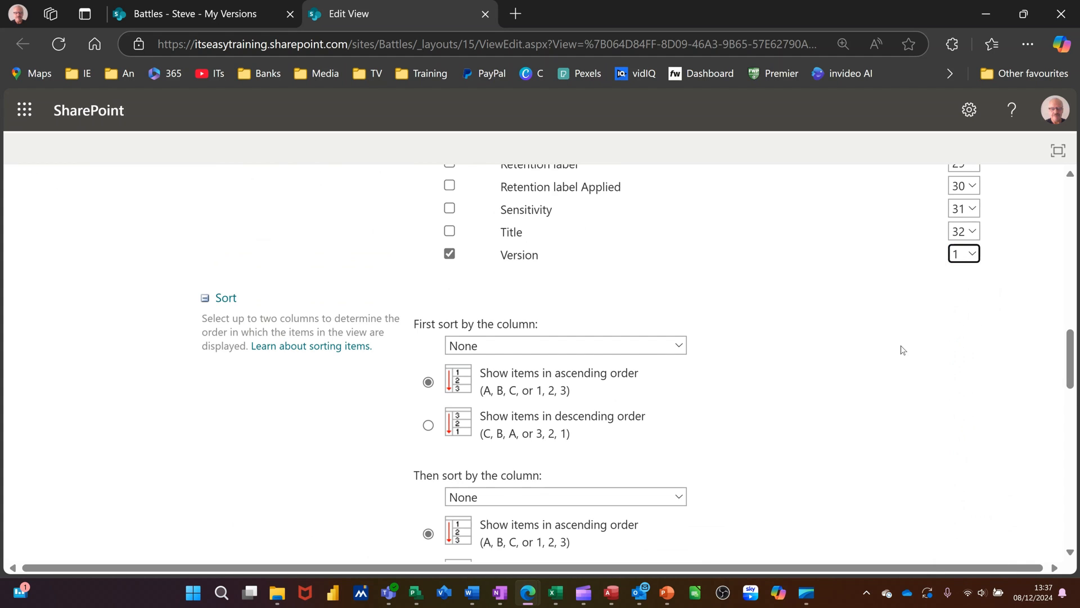
{"action": "scroll", "coordinate": [902, 349], "scroll_direction": "down", "scroll_amount": 1}
{"action": "scroll", "coordinate": [905, 349], "scroll_direction": "down", "scroll_amount": 6}
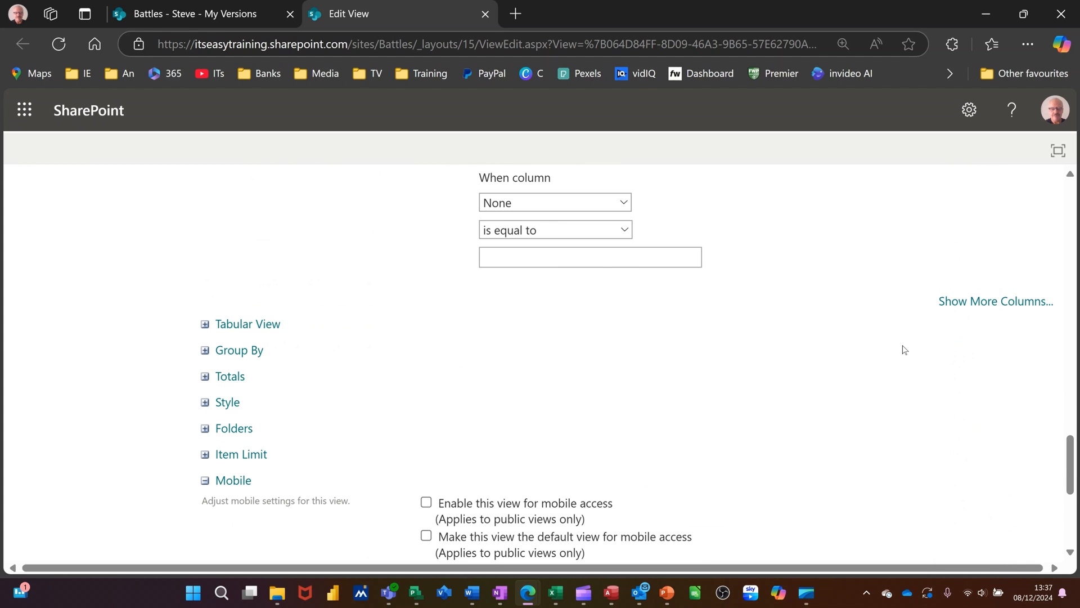
{"action": "scroll", "coordinate": [904, 349], "scroll_direction": "down", "scroll_amount": 5}
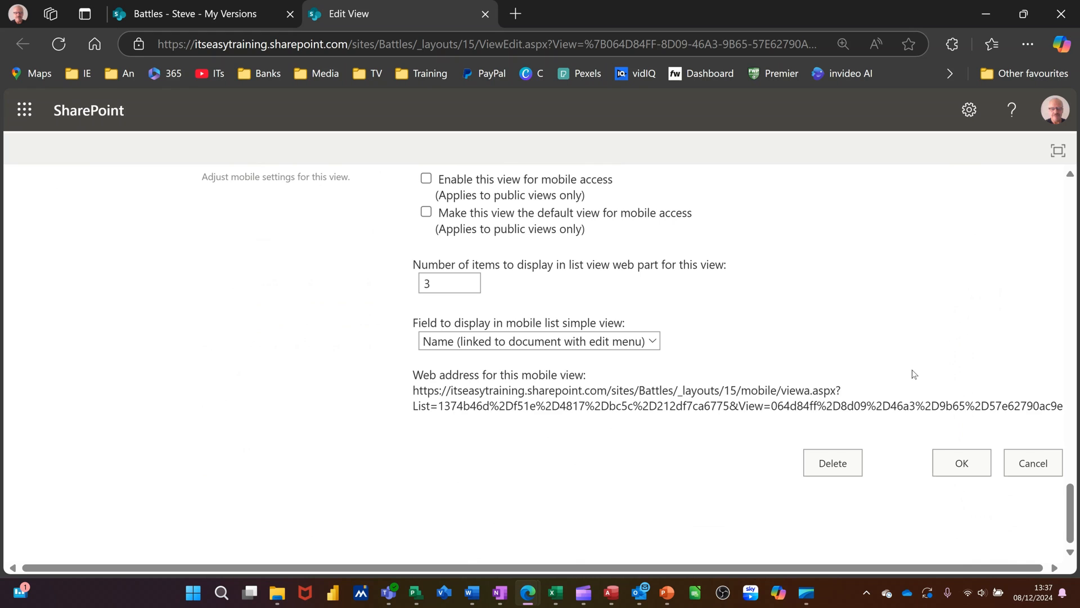
{"action": "left_click", "coordinate": [953, 471]}
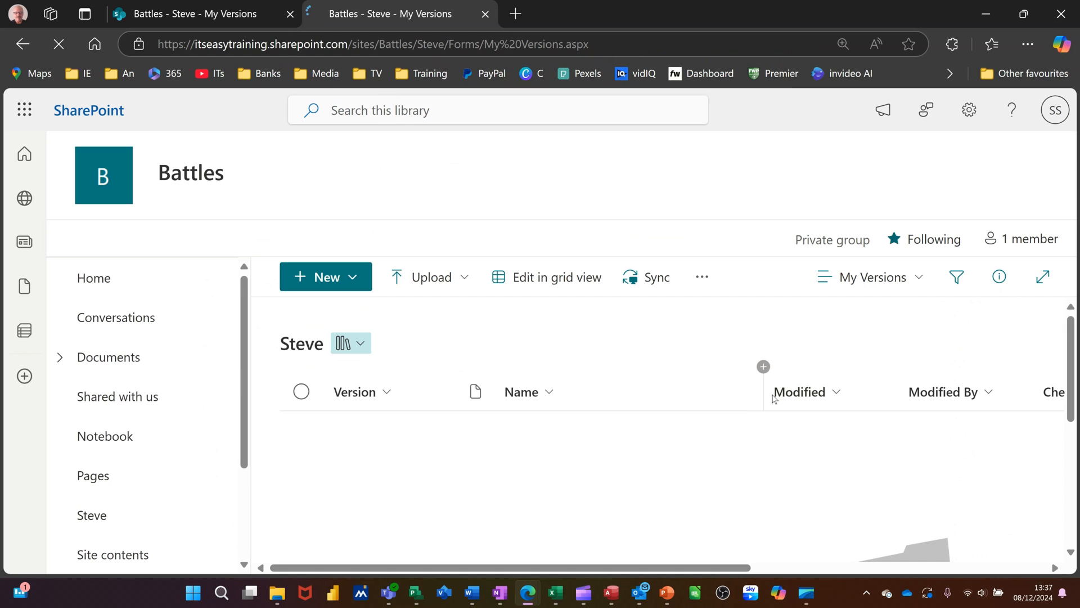
Narrow the Name and Version columns and upload the Align 2024 file from the Word 2024 folder to the library
{"action": "left_click_drag", "start_coordinate": [763, 392], "coordinate": [617, 400]}
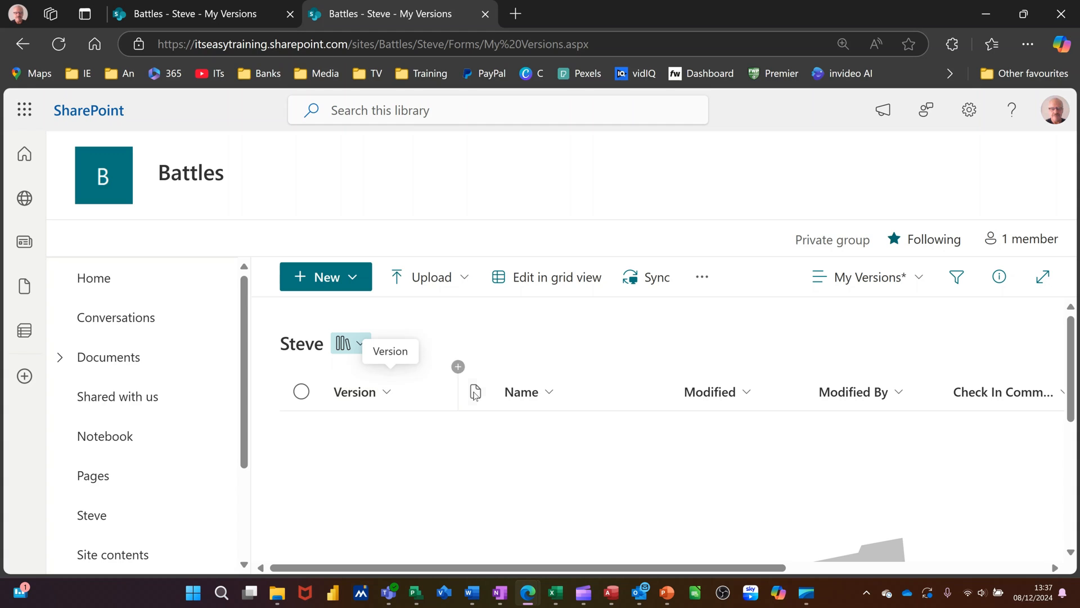
{"action": "left_click_drag", "start_coordinate": [458, 391], "coordinate": [423, 398]}
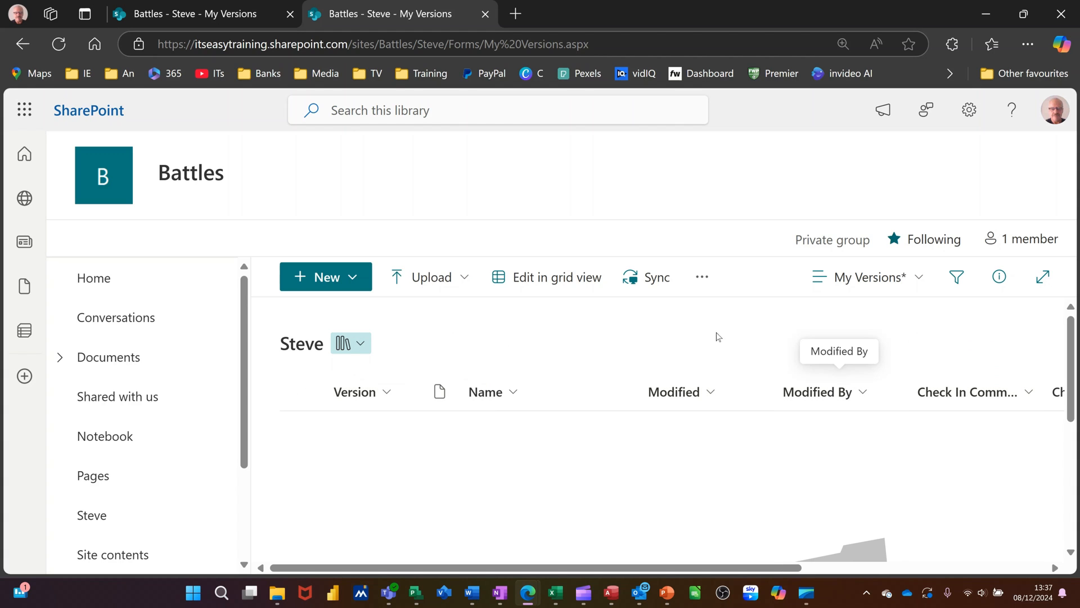
{"action": "left_click", "coordinate": [444, 280]}
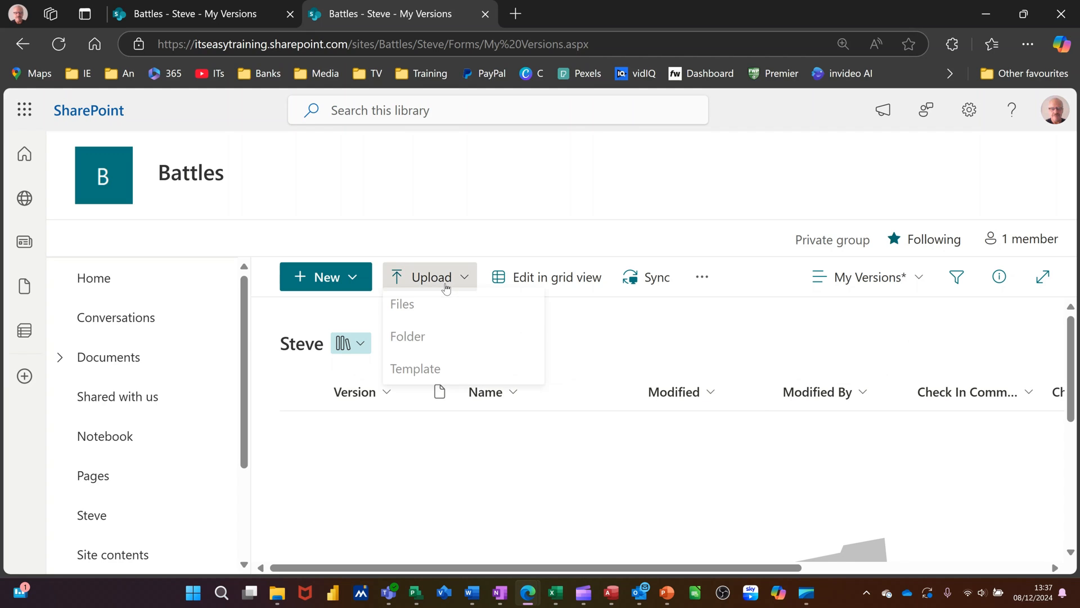
{"action": "left_click", "coordinate": [412, 314]}
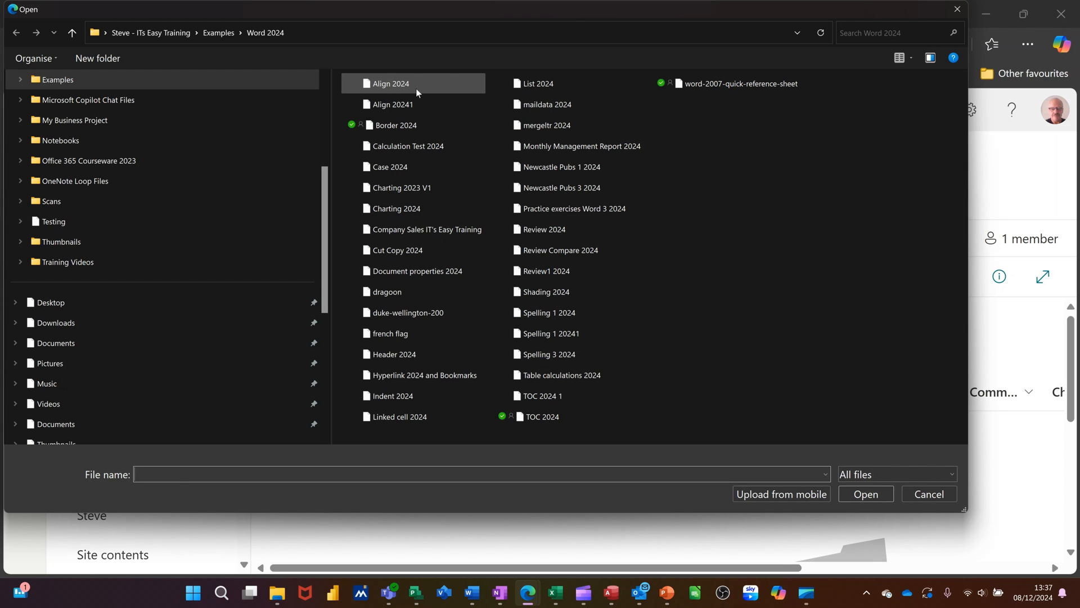
{"action": "left_click", "coordinate": [416, 89]}
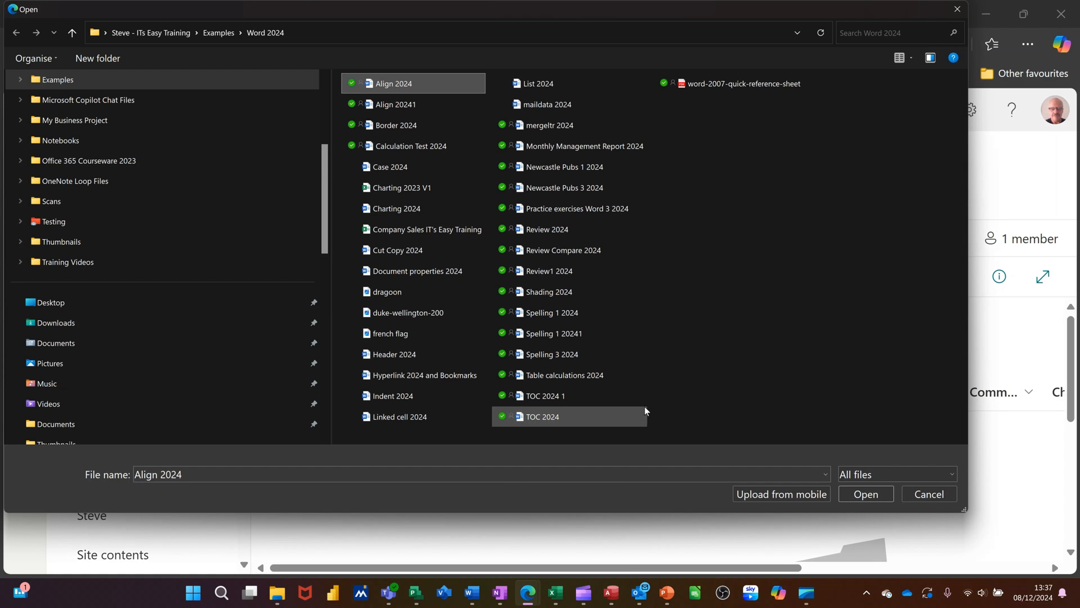
{"action": "left_click", "coordinate": [854, 495]}
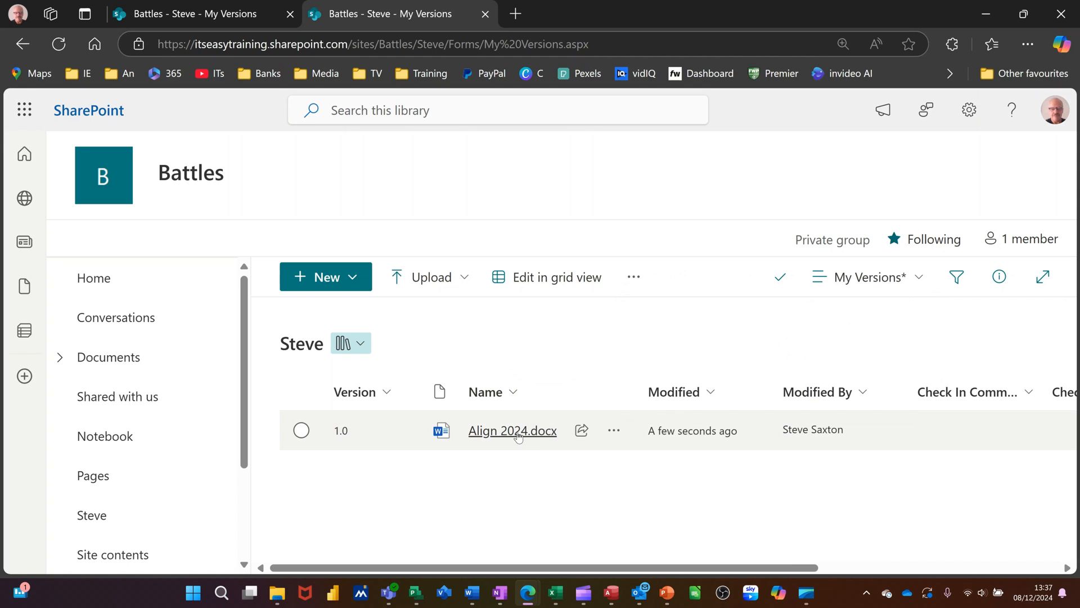
Open Align 2024.docx, colour the first paragraph under the MICROSOFT heading red, and close the document
{"action": "left_click", "coordinate": [519, 438]}
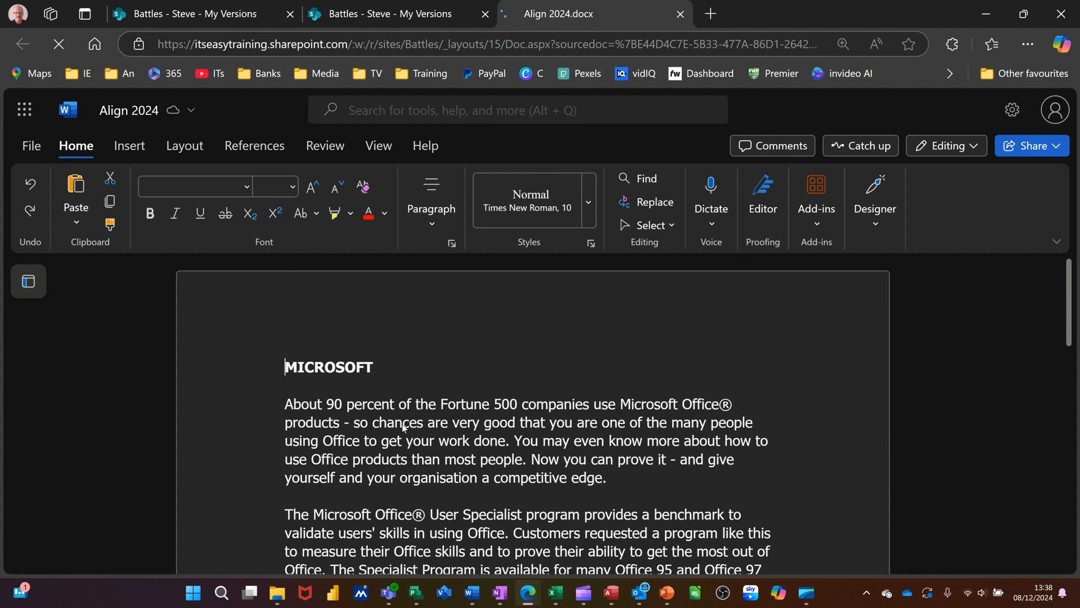
{"action": "triple_click", "coordinate": [612, 483]}
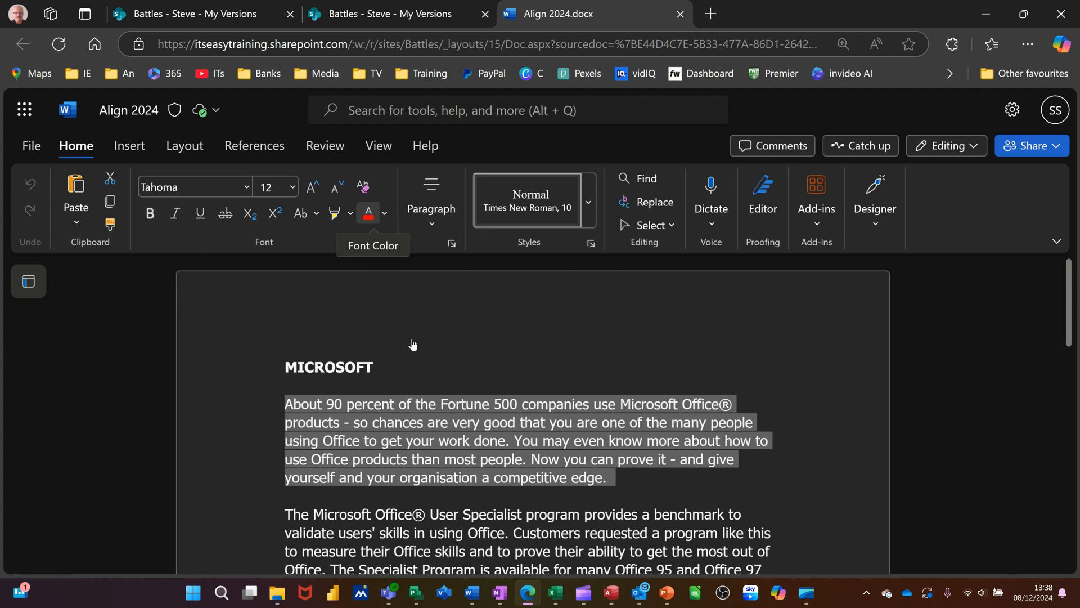
{"action": "left_click", "coordinate": [528, 359]}
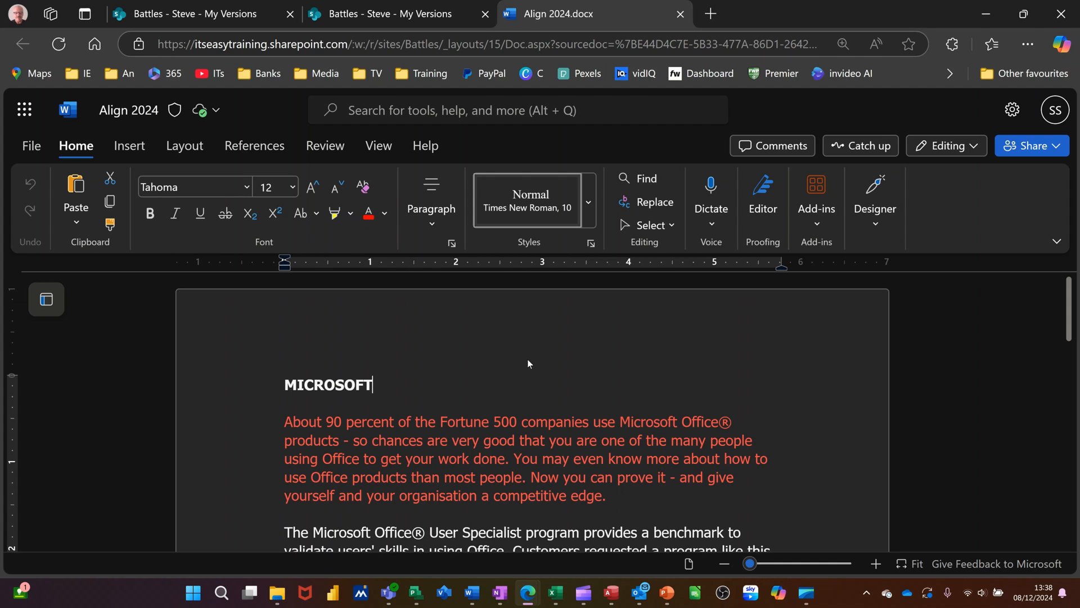
{"action": "left_click", "coordinate": [684, 18]}
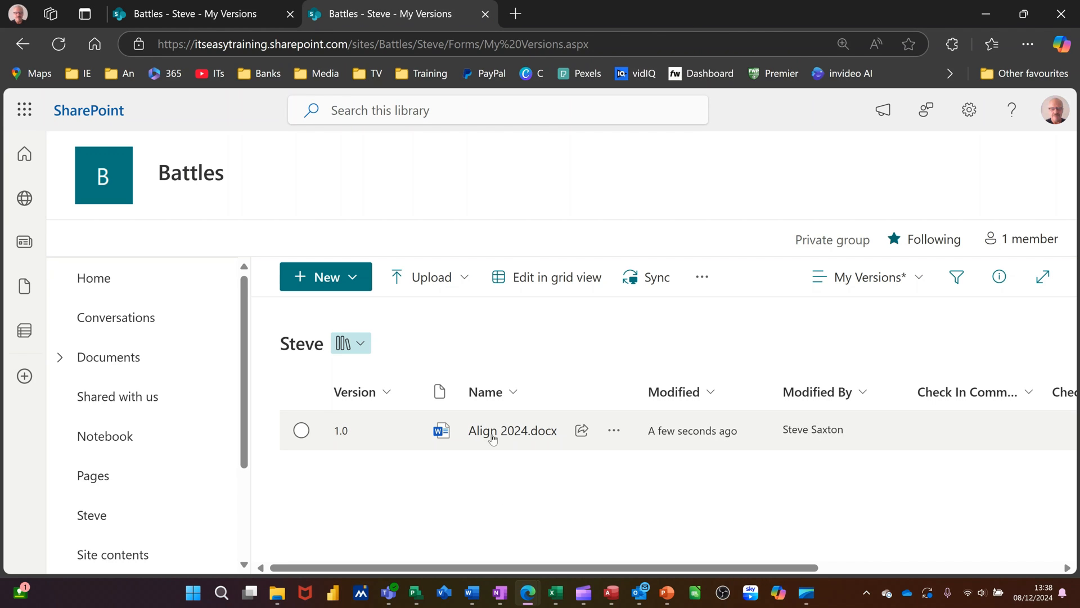
Review the version history of Align 2024.docx and close it
{"action": "left_click", "coordinate": [612, 434]}
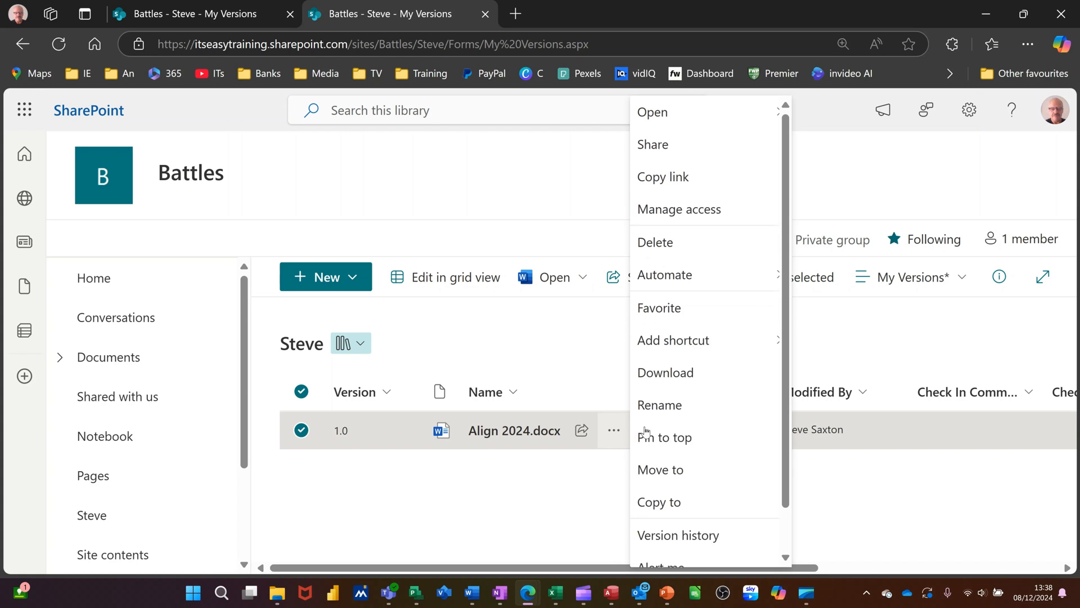
{"action": "left_click", "coordinate": [683, 450]}
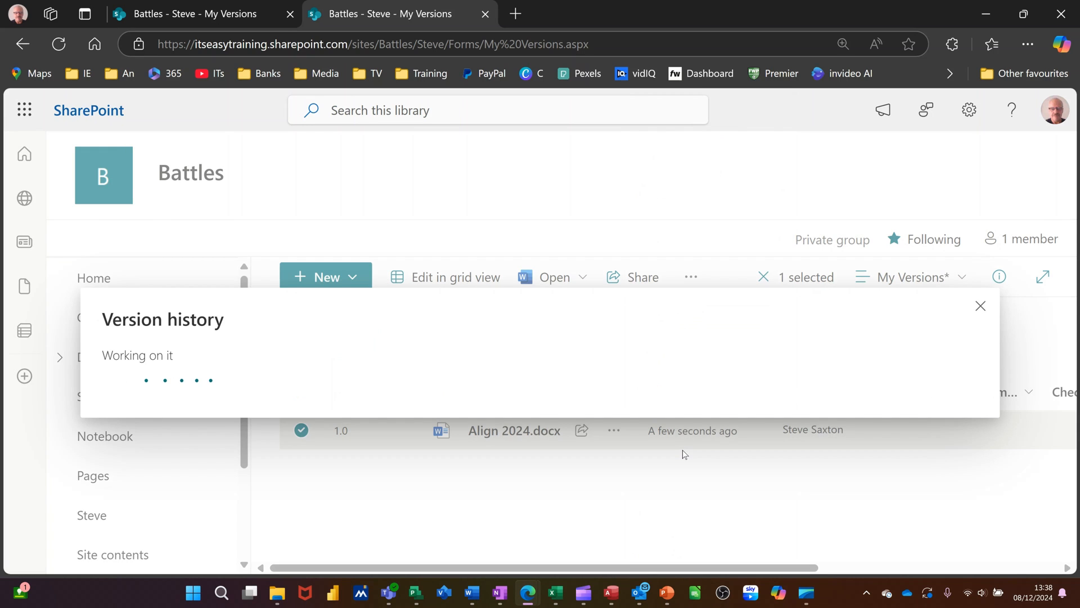
{"action": "mouse_move", "coordinate": [149, 331]}
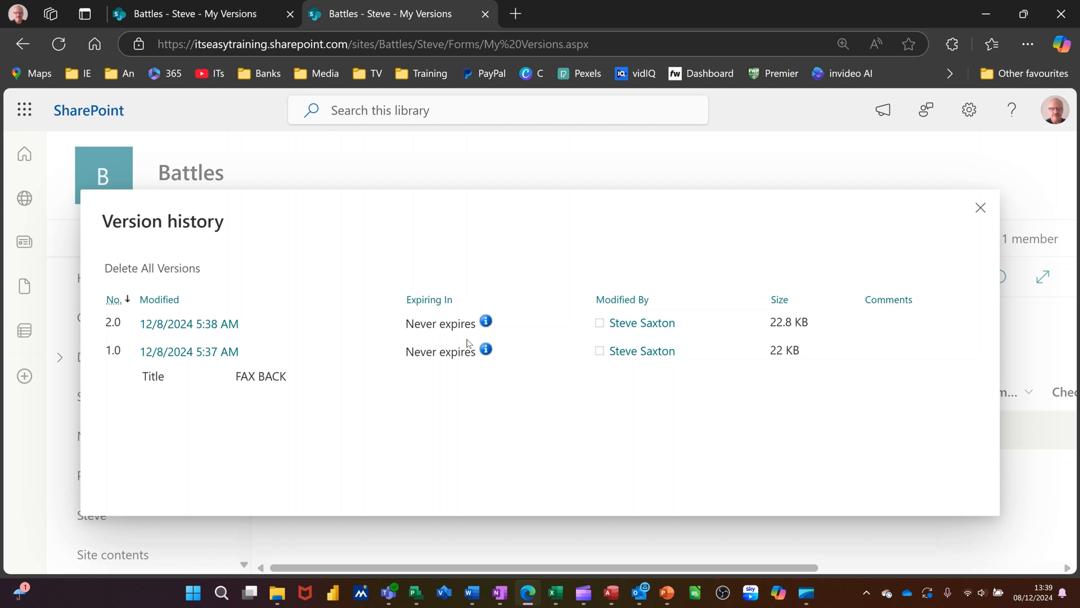
{"action": "left_click", "coordinate": [980, 208]}
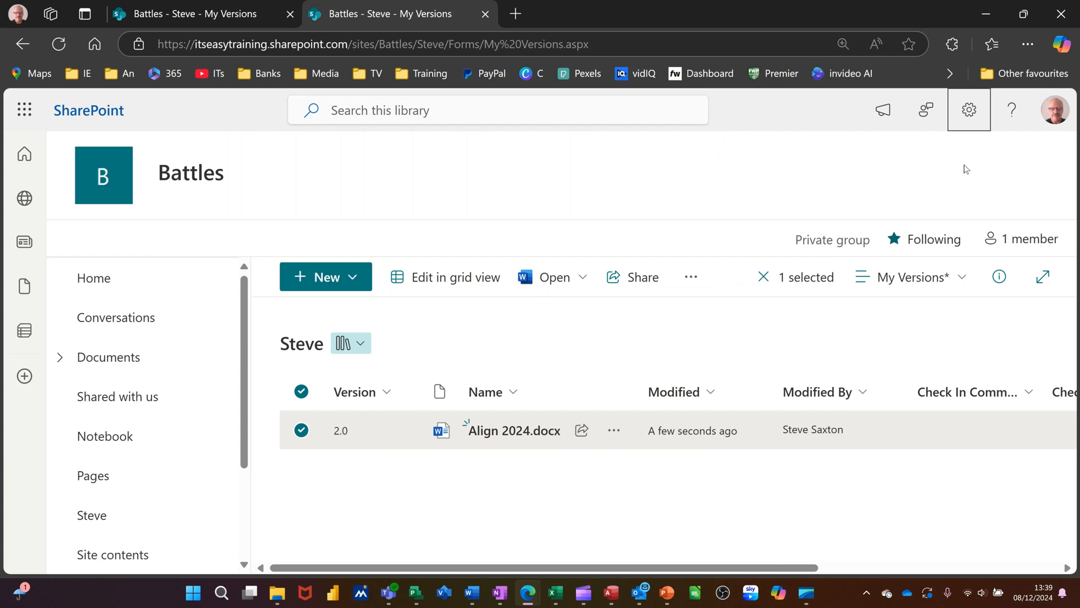
Open the library's versioning settings and choose to create major and minor (draft) versions
{"action": "left_click", "coordinate": [969, 112]}
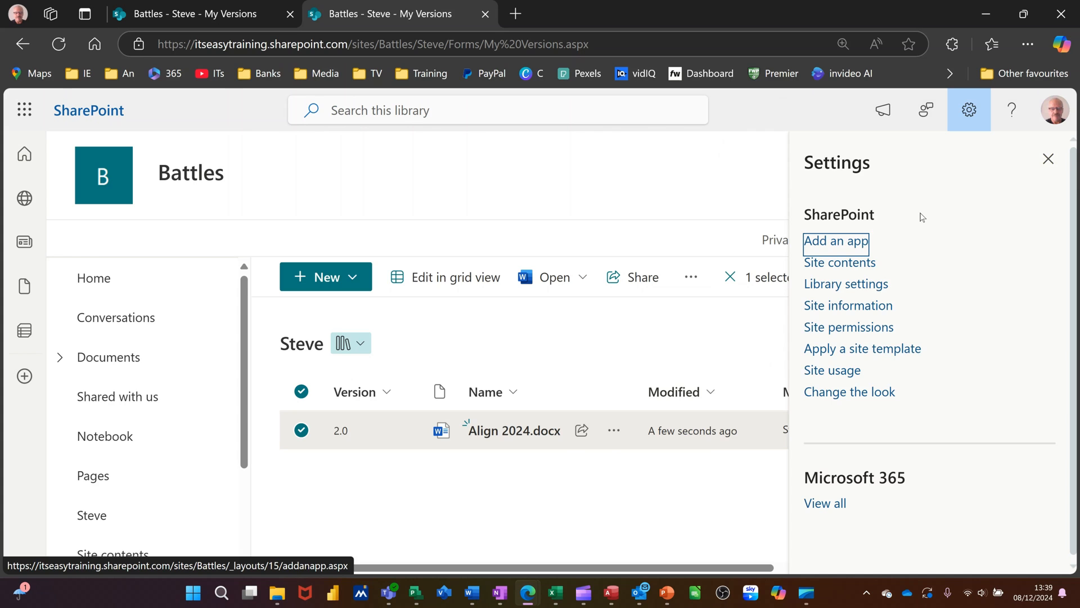
{"action": "left_click", "coordinate": [838, 285]}
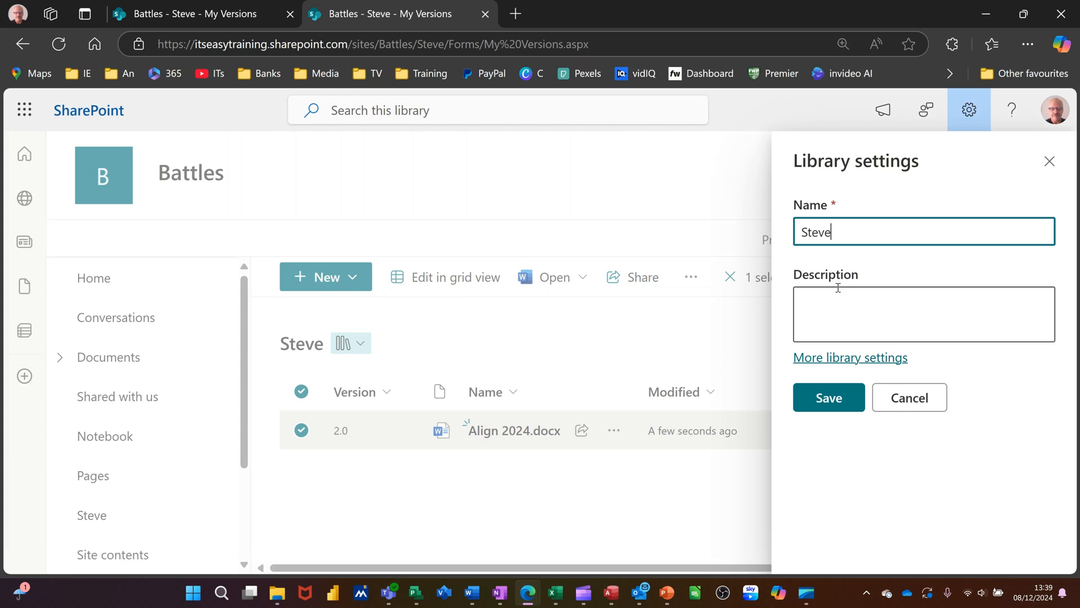
{"action": "left_click", "coordinate": [827, 361]}
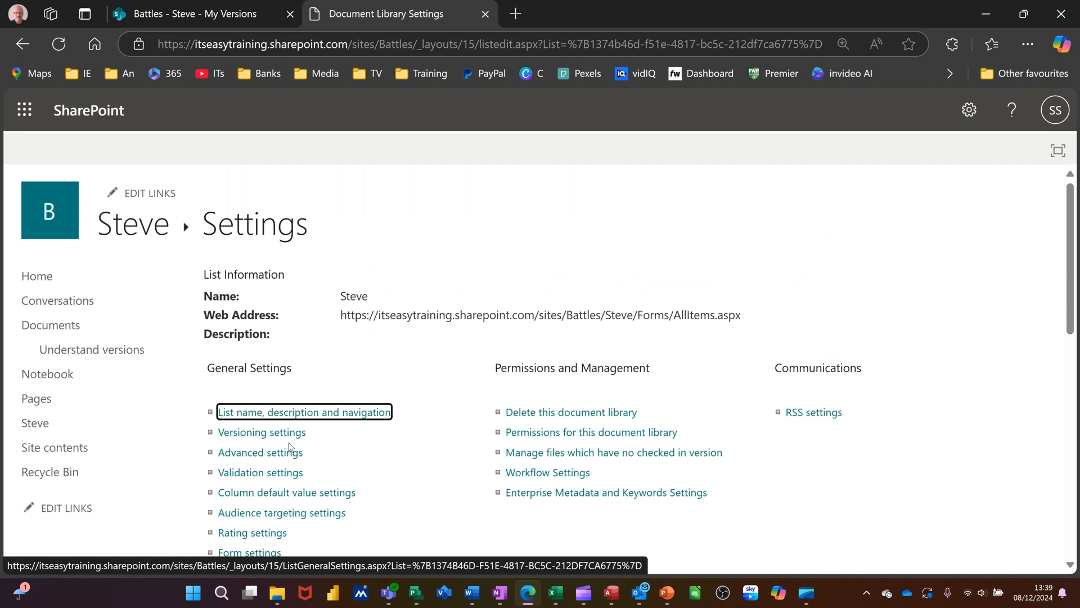
{"action": "left_click", "coordinate": [265, 432]}
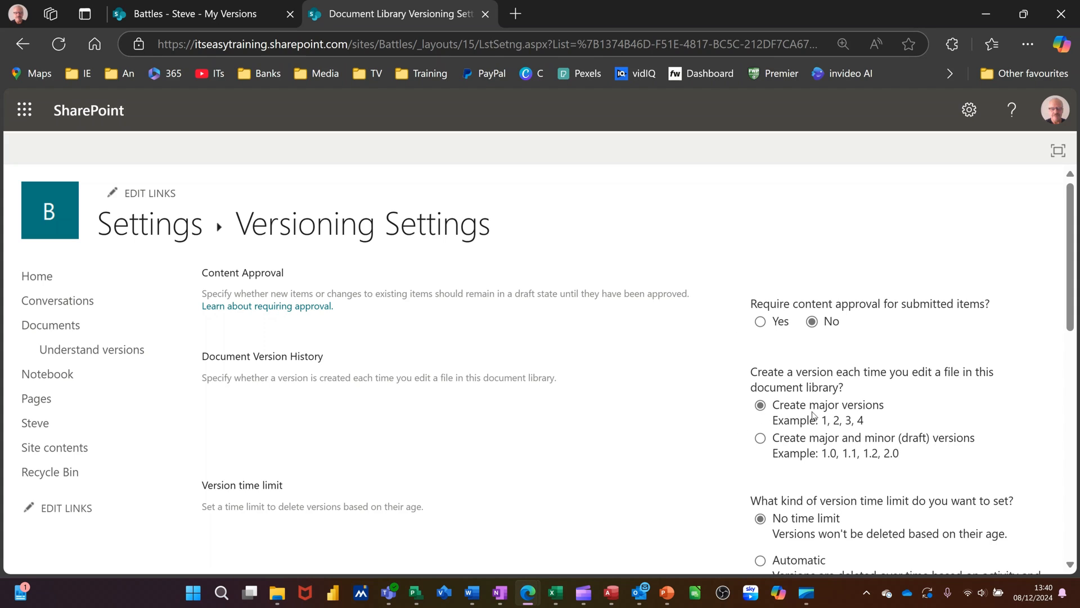
{"action": "left_click", "coordinate": [759, 440]}
Set the version time limit to Manual, deleting versions that exceed 30 days
{"action": "scroll", "coordinate": [859, 422], "scroll_direction": "down", "scroll_amount": 4}
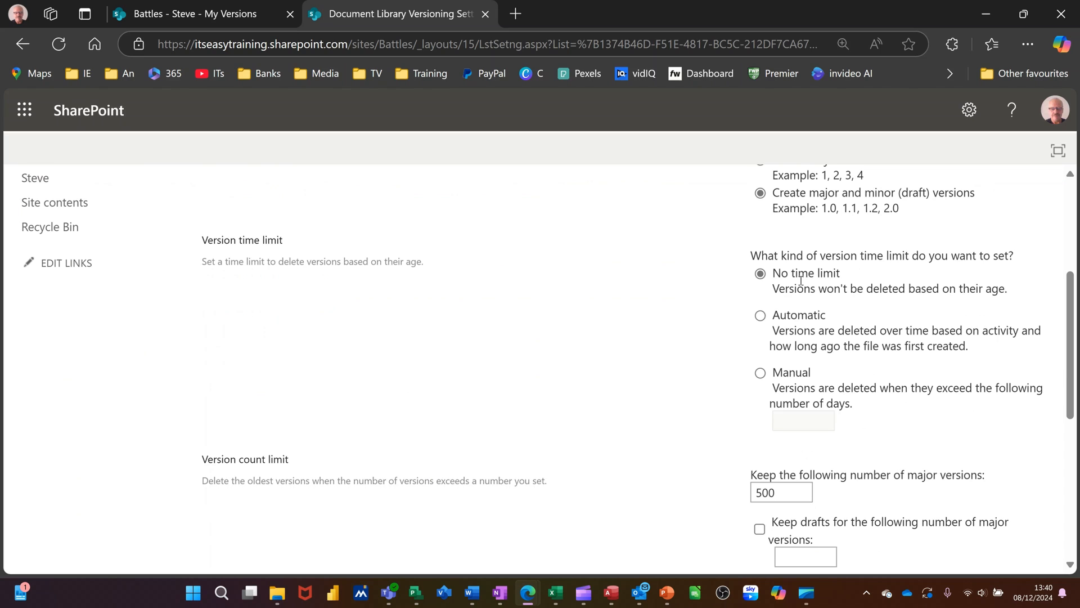
{"action": "left_click", "coordinate": [761, 373]}
{"action": "left_click", "coordinate": [789, 425]}
{"action": "type", "text": "30"}
{"action": "left_click", "coordinate": [737, 403]}
Check the version count, draft item security and check-out options, and save the versioning settings
{"action": "scroll", "coordinate": [732, 394], "scroll_direction": "down", "scroll_amount": 1}
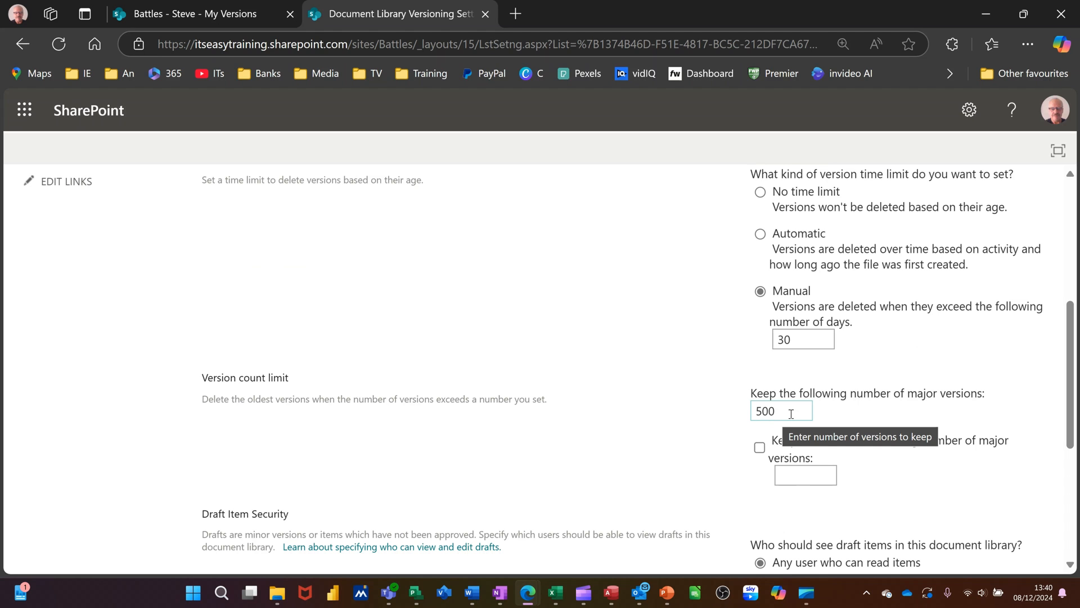
{"action": "scroll", "coordinate": [709, 383], "scroll_direction": "down", "scroll_amount": 1}
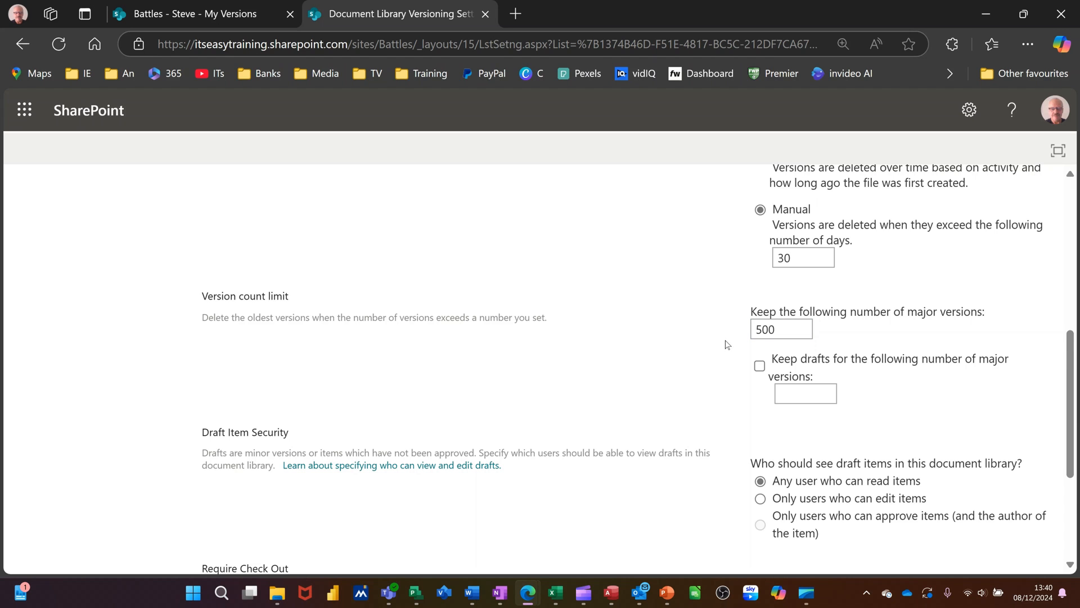
{"action": "scroll", "coordinate": [726, 343], "scroll_direction": "down", "scroll_amount": 2}
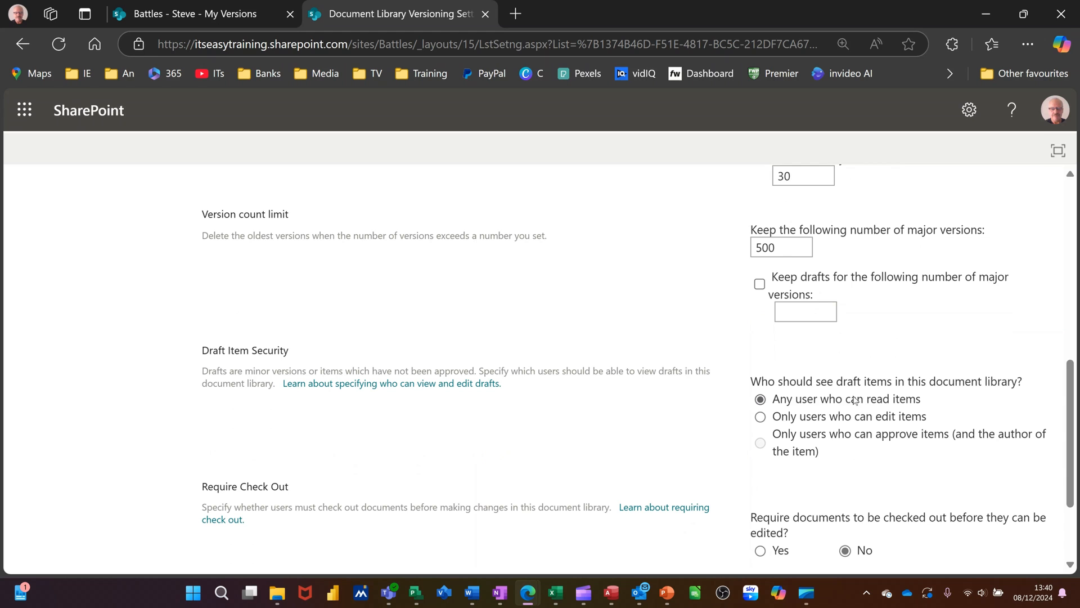
{"action": "scroll", "coordinate": [860, 394], "scroll_direction": "up", "scroll_amount": 8}
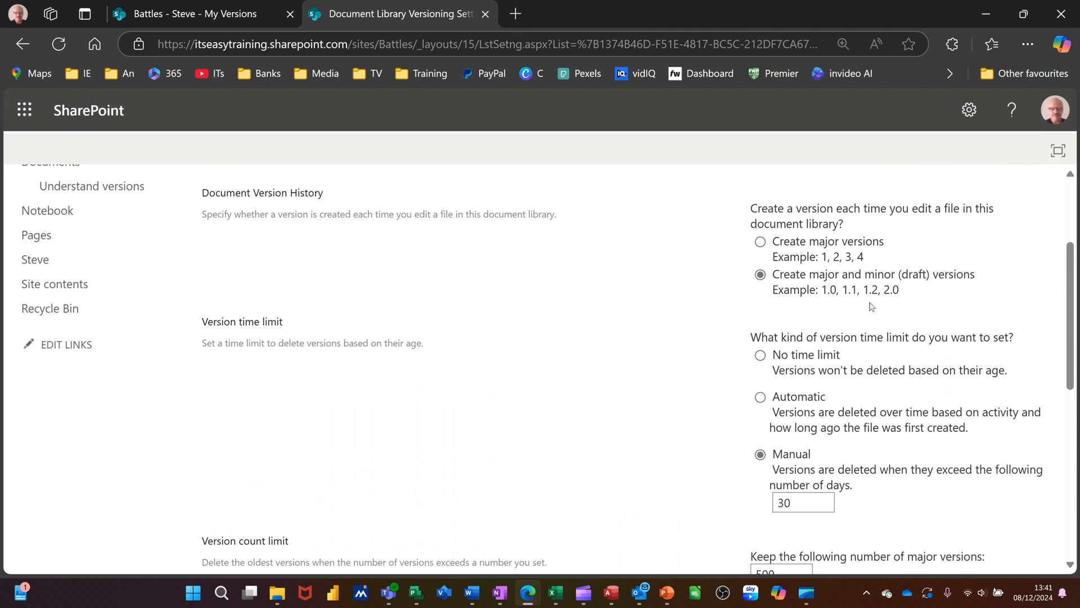
{"action": "scroll", "coordinate": [797, 411], "scroll_direction": "down", "scroll_amount": 7}
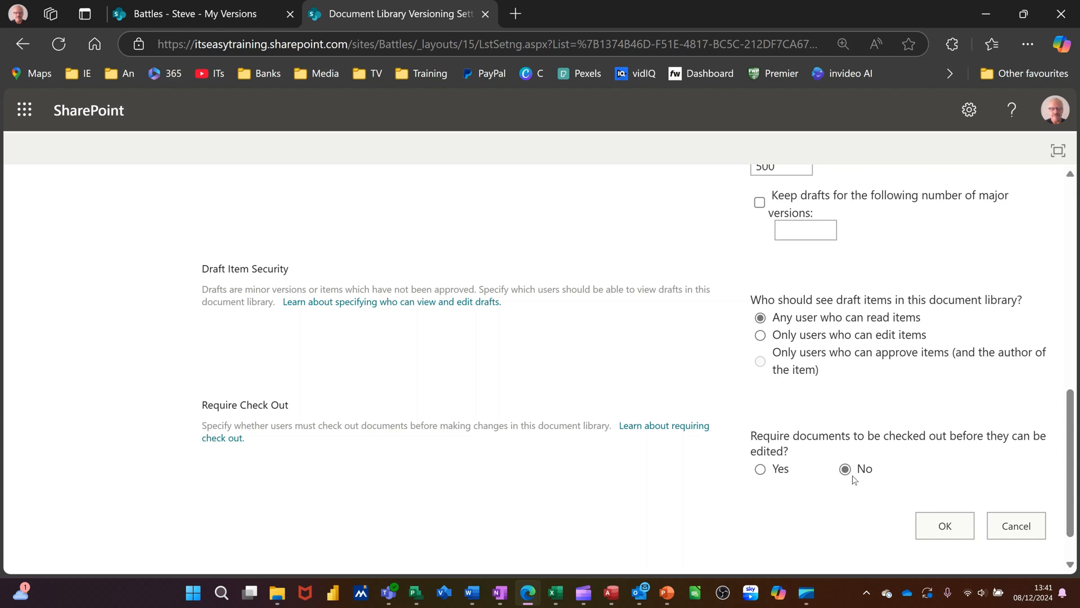
{"action": "left_click", "coordinate": [935, 526]}
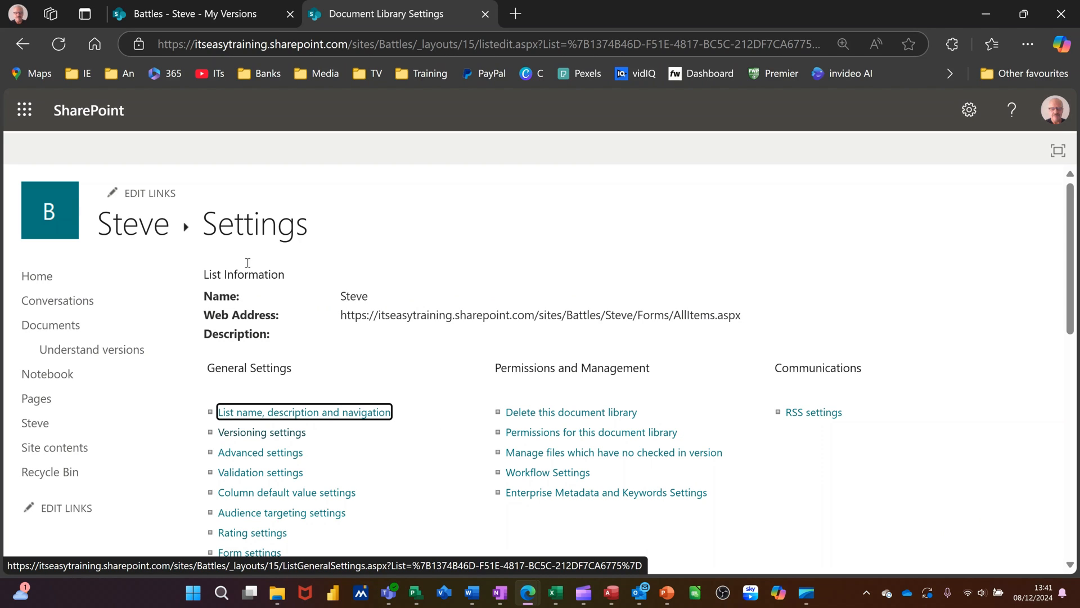
Return to the library from its settings page and switch it to the My Versions view
{"action": "left_click", "coordinate": [119, 227]}
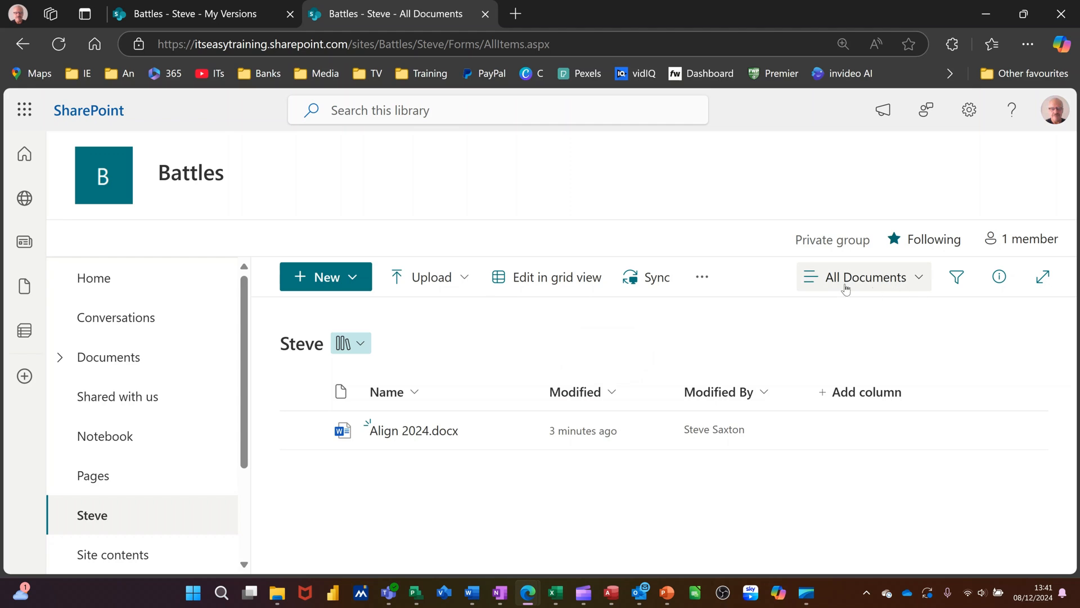
{"action": "left_click", "coordinate": [919, 284]}
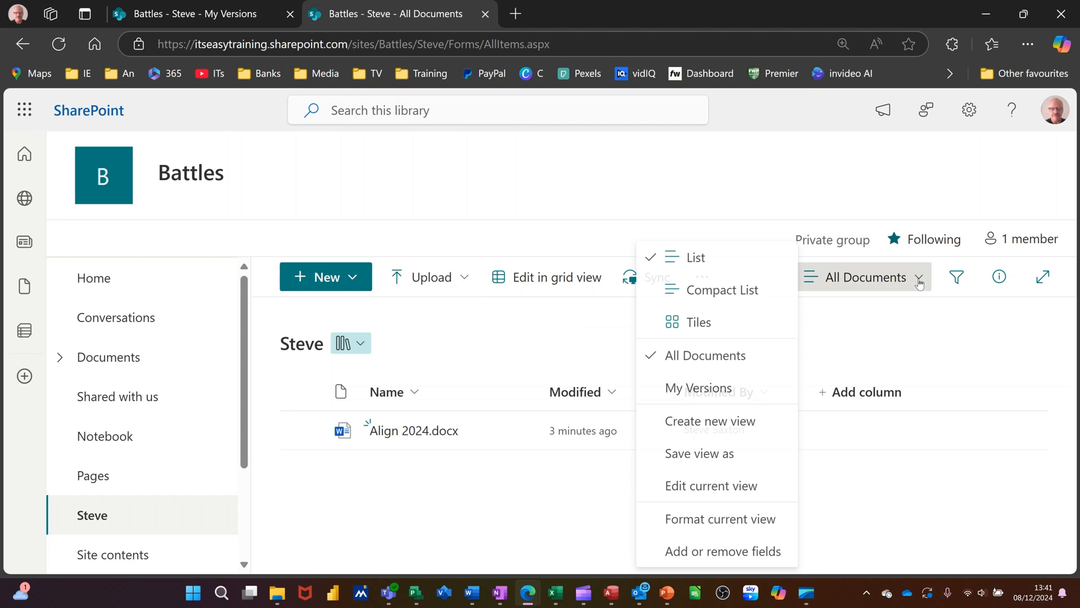
{"action": "left_click", "coordinate": [731, 390]}
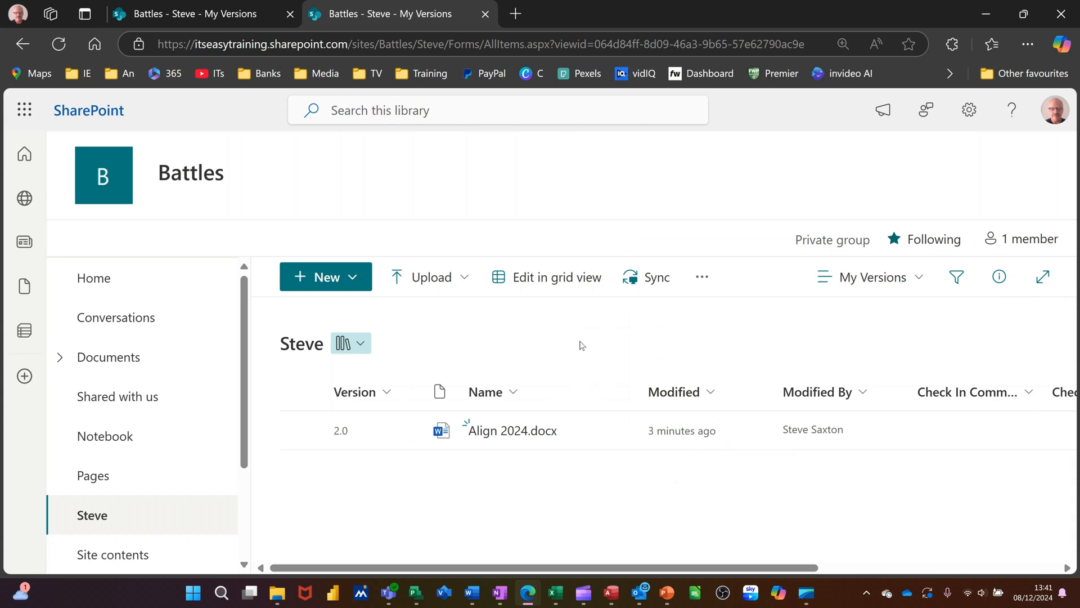
In Align 2024.docx, set the opening text of the paragraph below the red one to size 18, close the document and refresh the library
{"action": "left_click", "coordinate": [508, 432]}
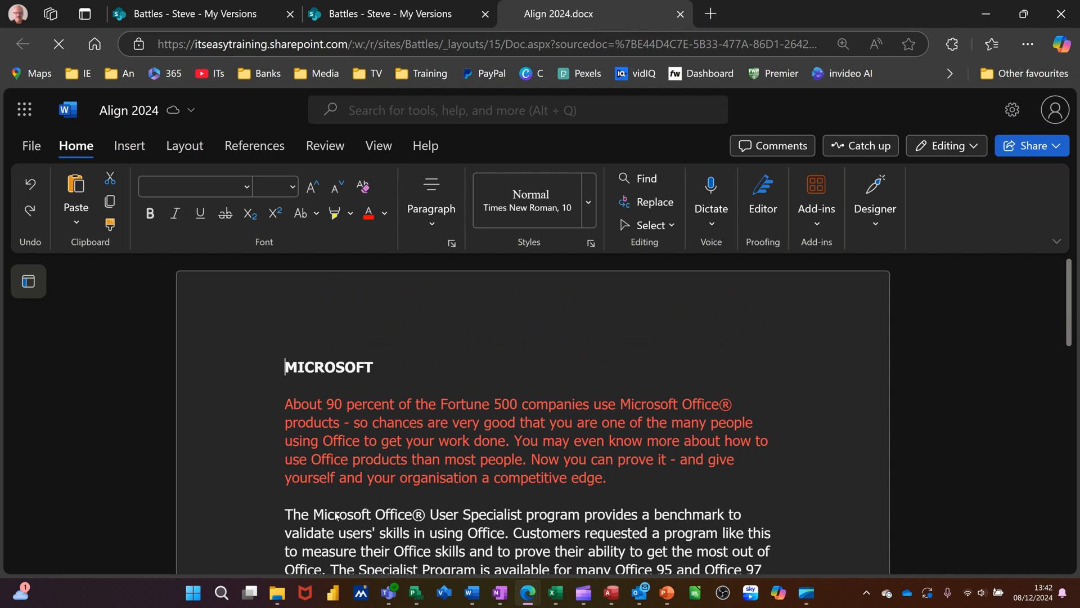
{"action": "left_click_drag", "start_coordinate": [548, 534], "coordinate": [279, 513]}
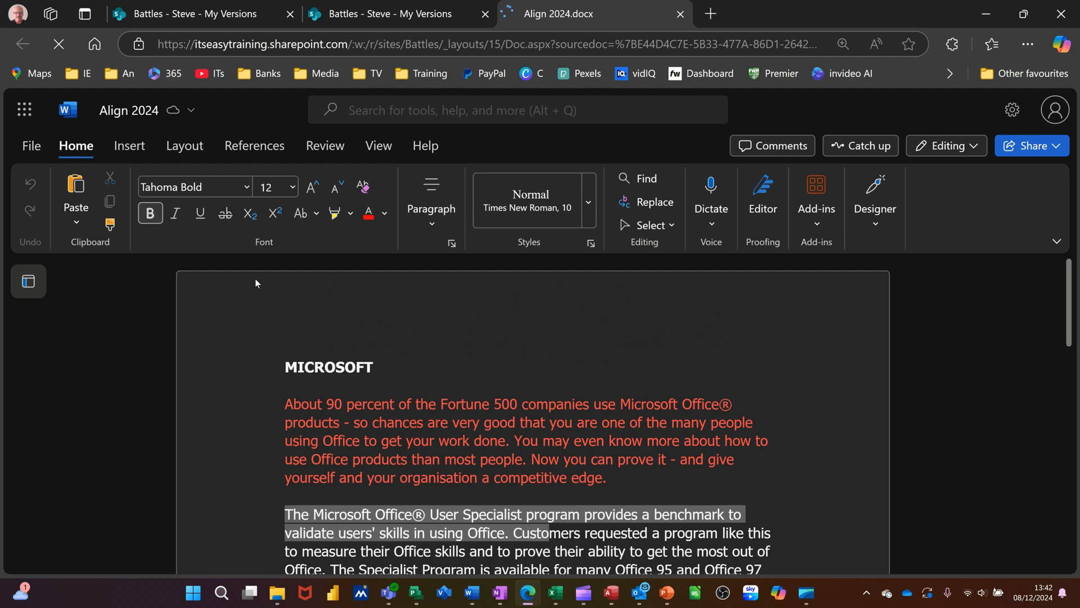
{"action": "left_click", "coordinate": [292, 190]}
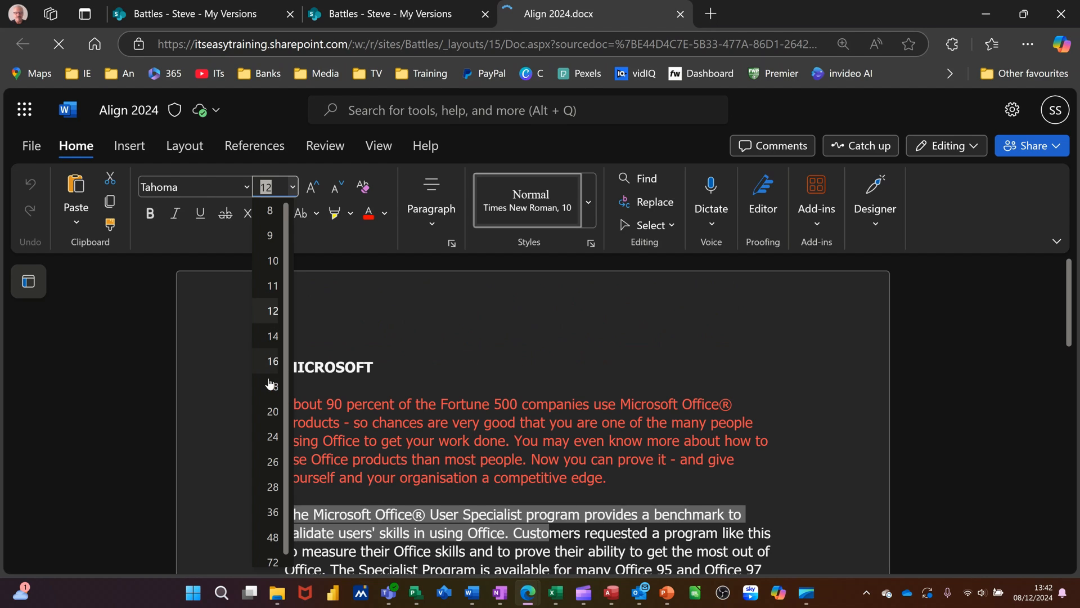
{"action": "left_click", "coordinate": [264, 372]}
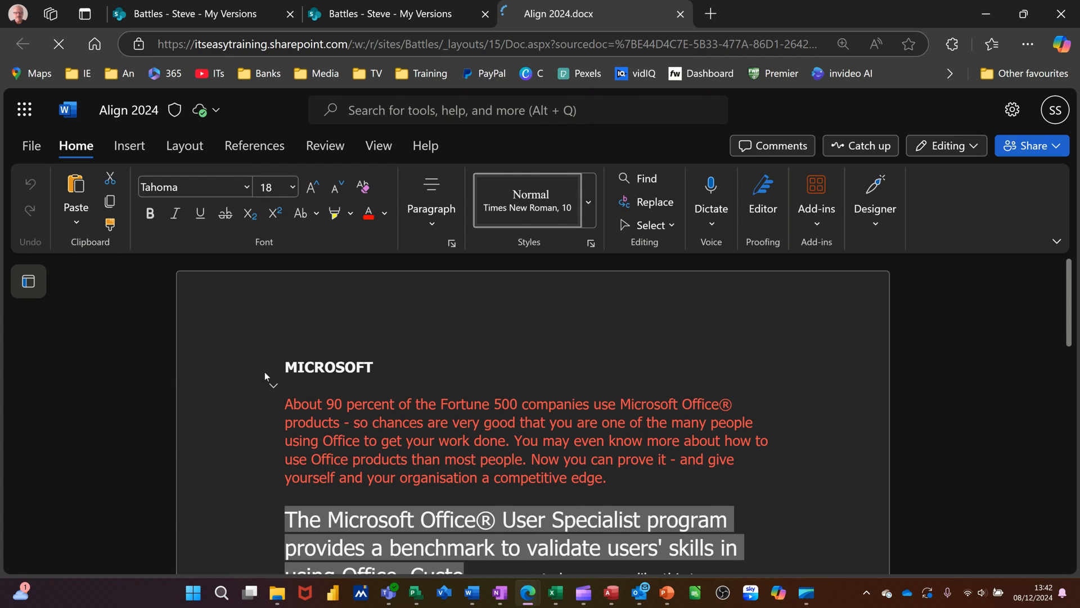
{"action": "left_click", "coordinate": [569, 459]}
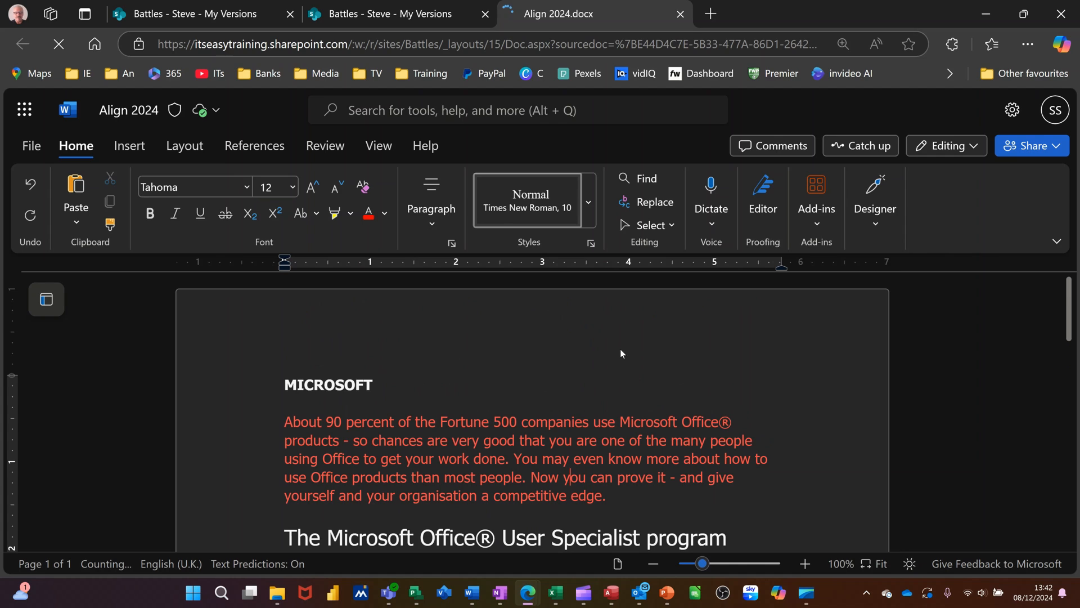
{"action": "left_click", "coordinate": [681, 15]}
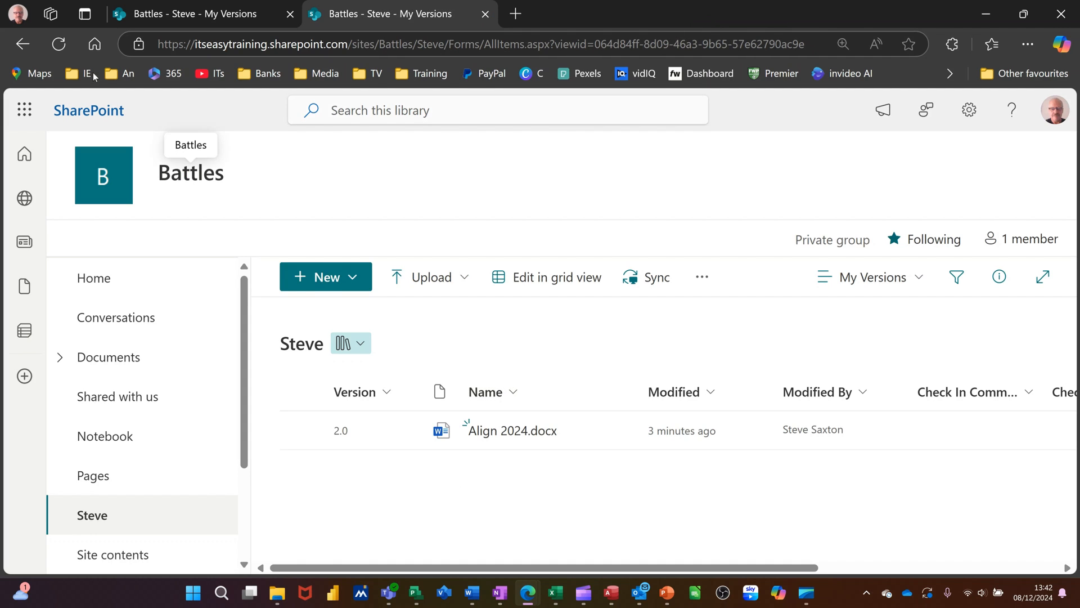
{"action": "left_click", "coordinate": [58, 43]}
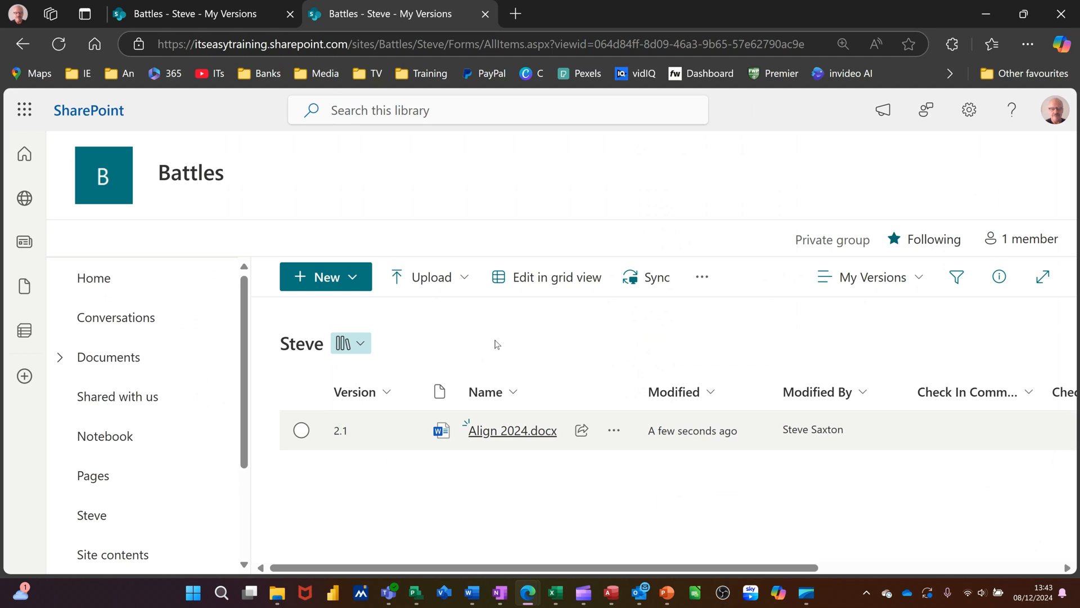
Upload the Case 2024 file from the Word 2024 folder to the library
{"action": "left_click", "coordinate": [434, 286]}
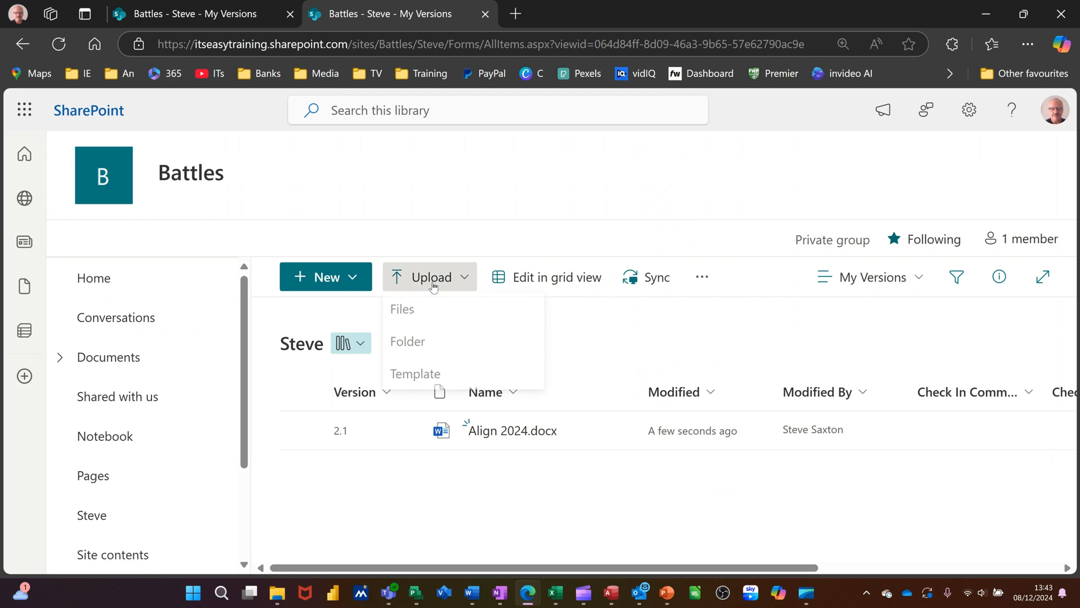
{"action": "left_click", "coordinate": [423, 314]}
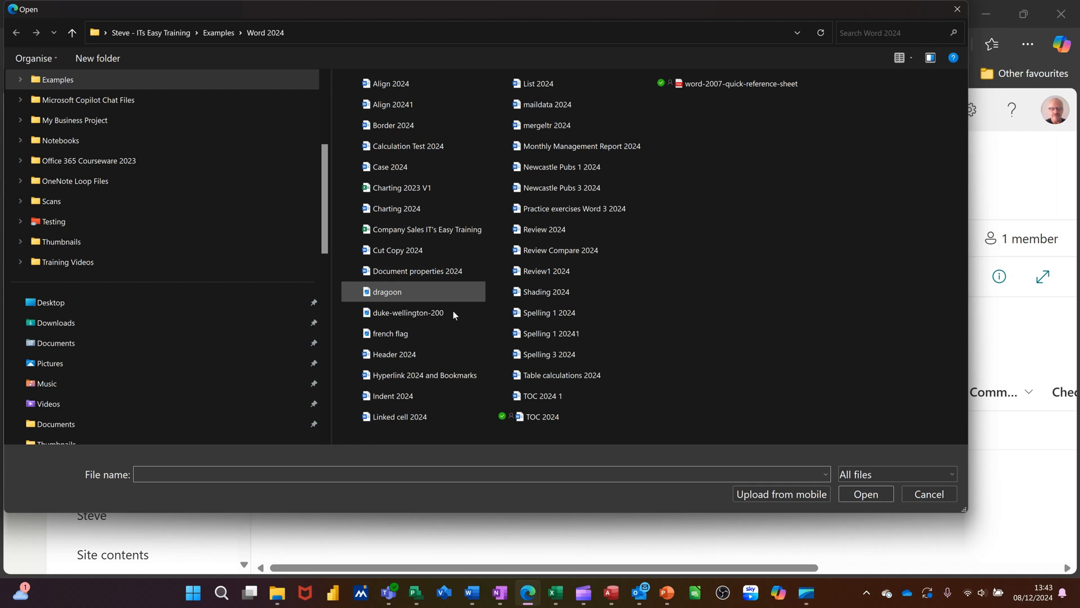
{"action": "left_click", "coordinate": [379, 167]}
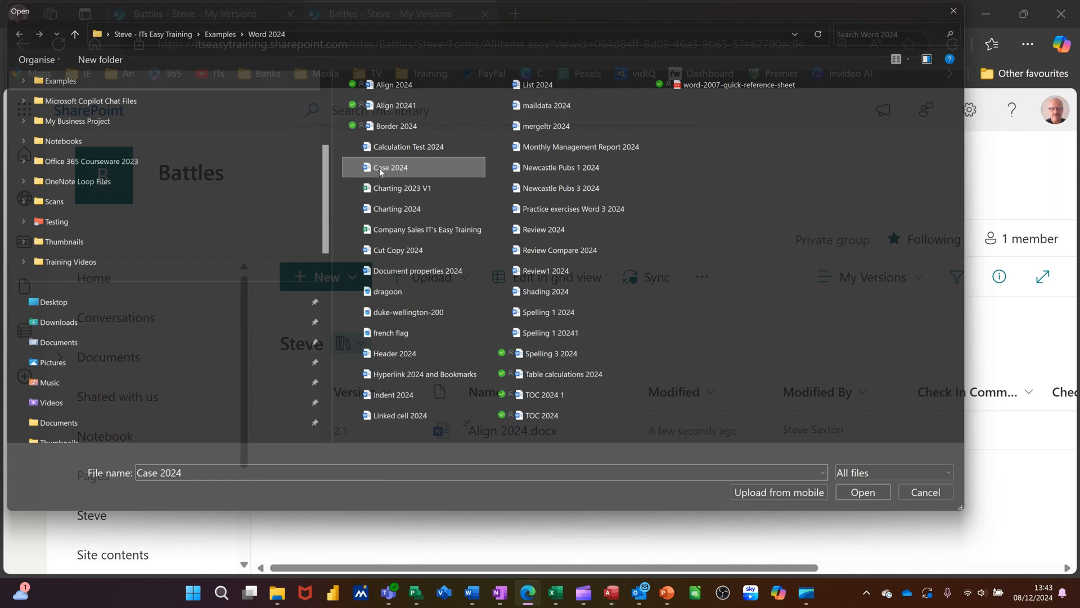
{"action": "double_click", "coordinate": [379, 168]}
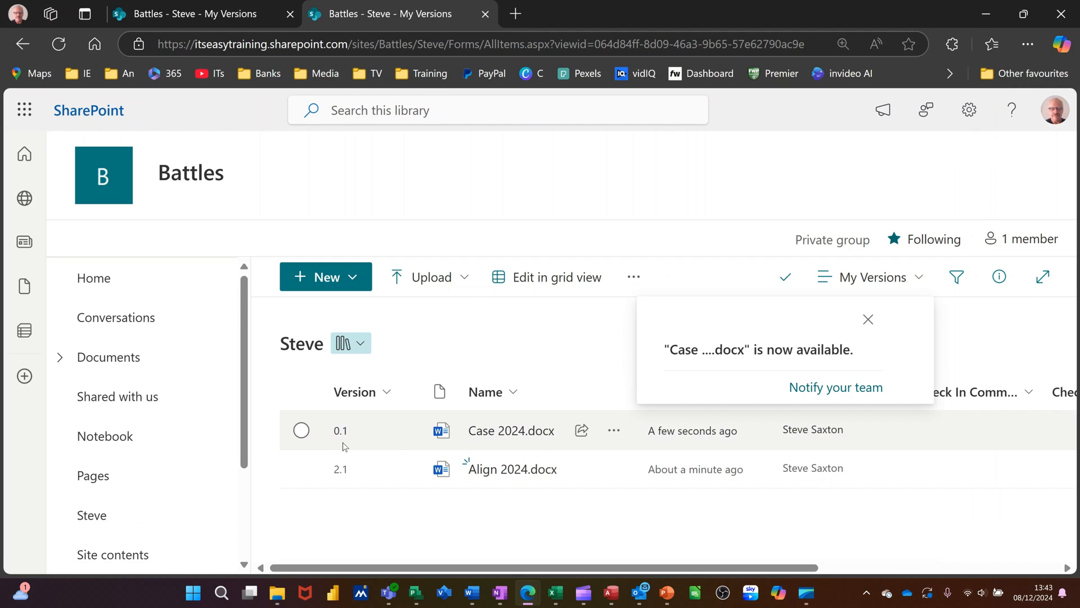
Publish Case 2024.docx as a major version without adding a comment
{"action": "left_click", "coordinate": [613, 432]}
{"action": "scroll", "coordinate": [682, 495], "scroll_direction": "down", "scroll_amount": 3}
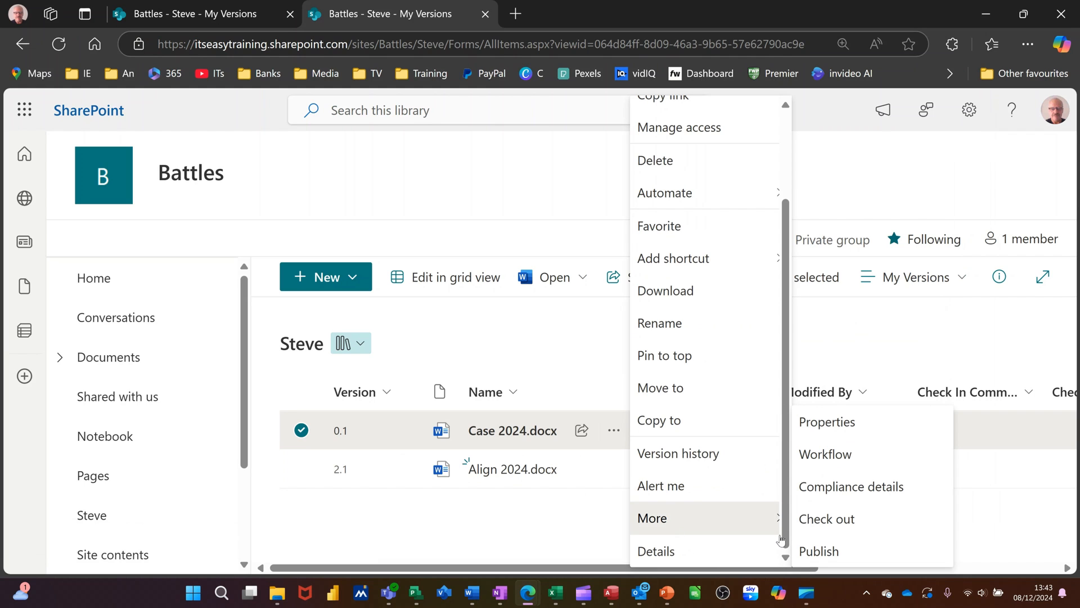
{"action": "left_click", "coordinate": [819, 553]}
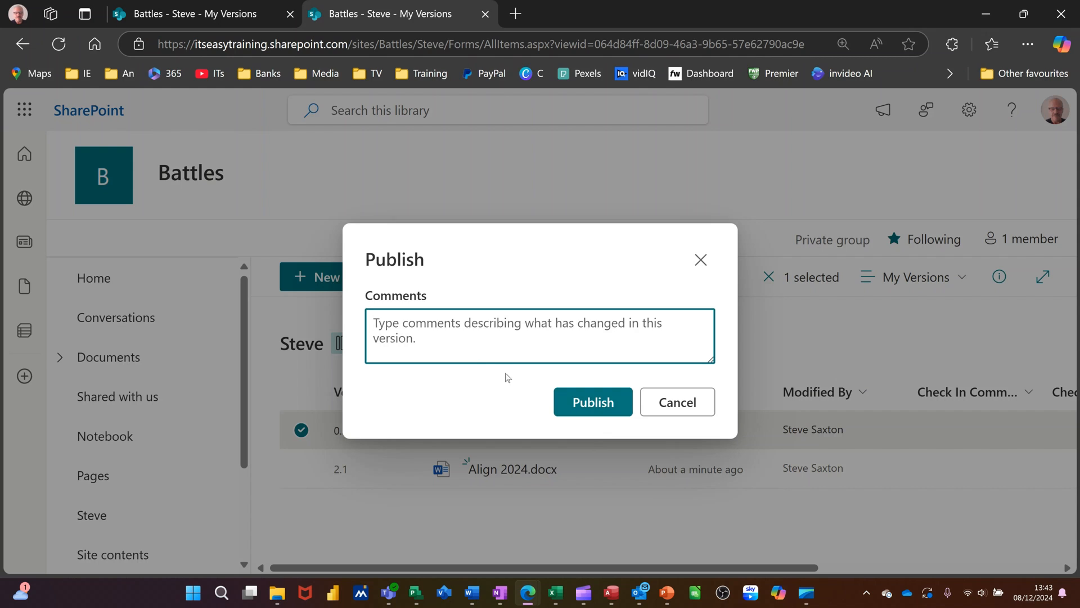
{"action": "left_click", "coordinate": [574, 404]}
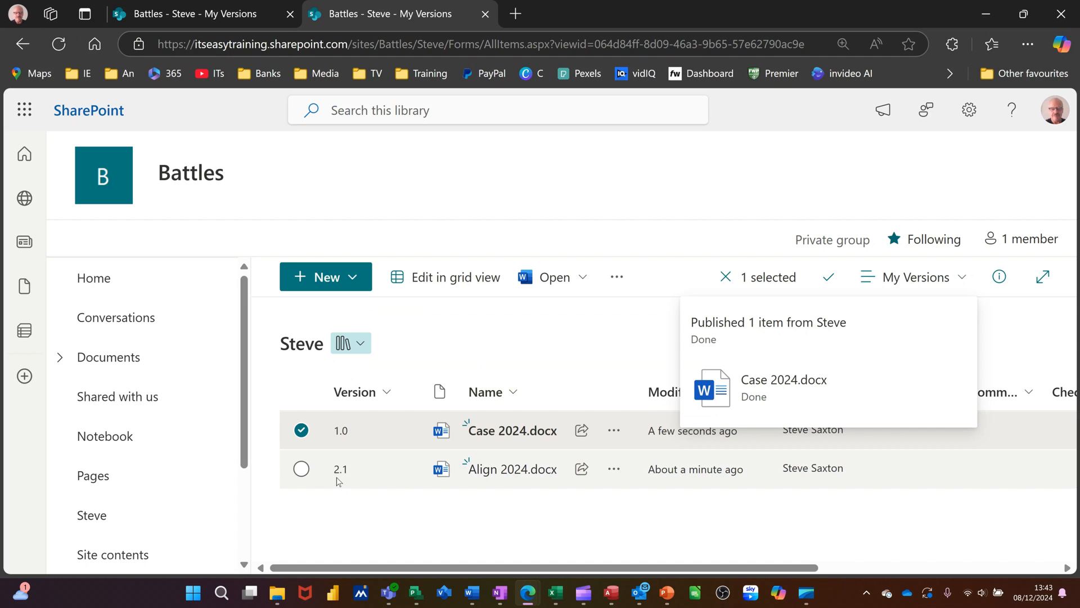
Republish Align 2024.docx as a major version, leaving the comments empty
{"action": "left_click", "coordinate": [614, 470]}
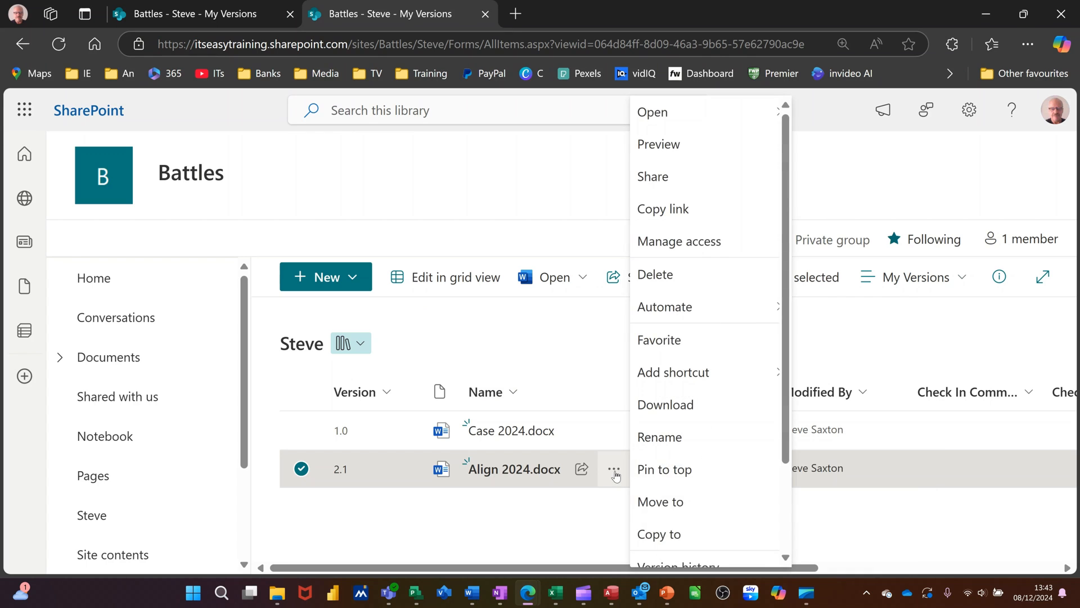
{"action": "scroll", "coordinate": [701, 514], "scroll_direction": "down", "scroll_amount": 2}
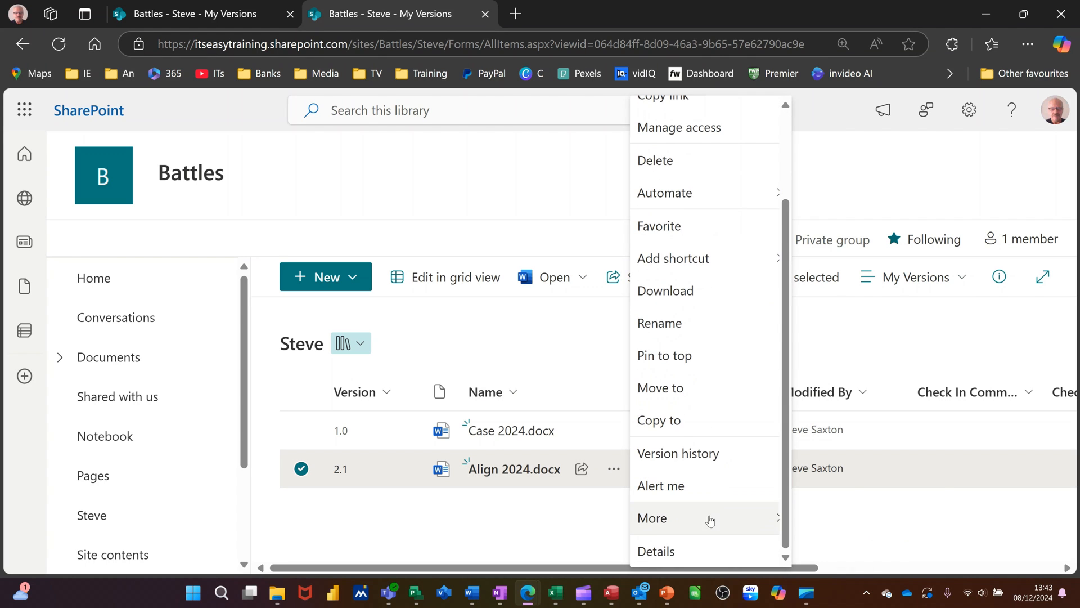
{"action": "left_click", "coordinate": [710, 521]}
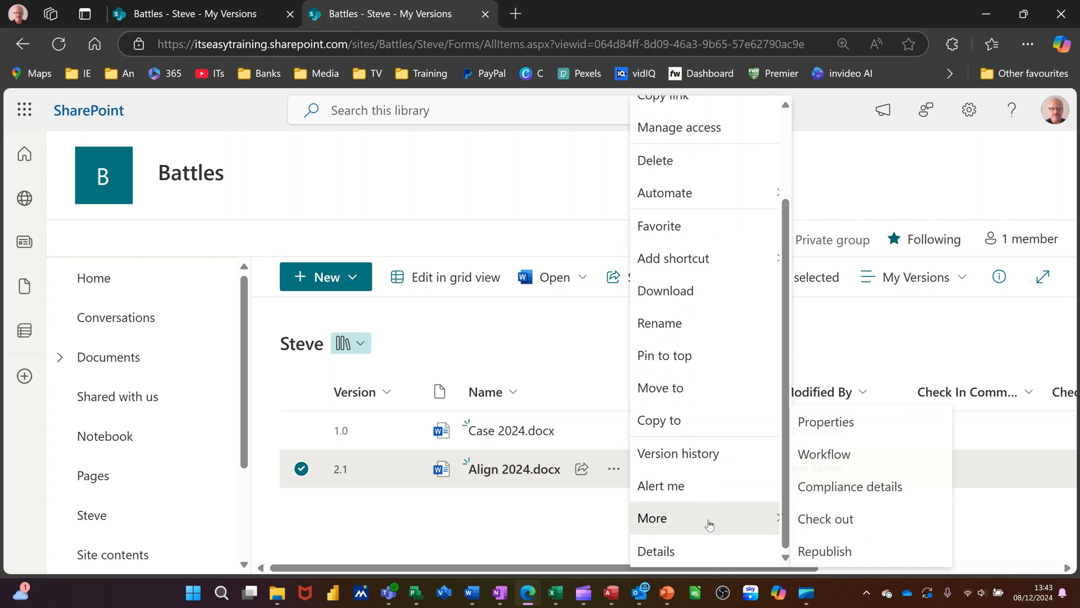
{"action": "left_click", "coordinate": [826, 551]}
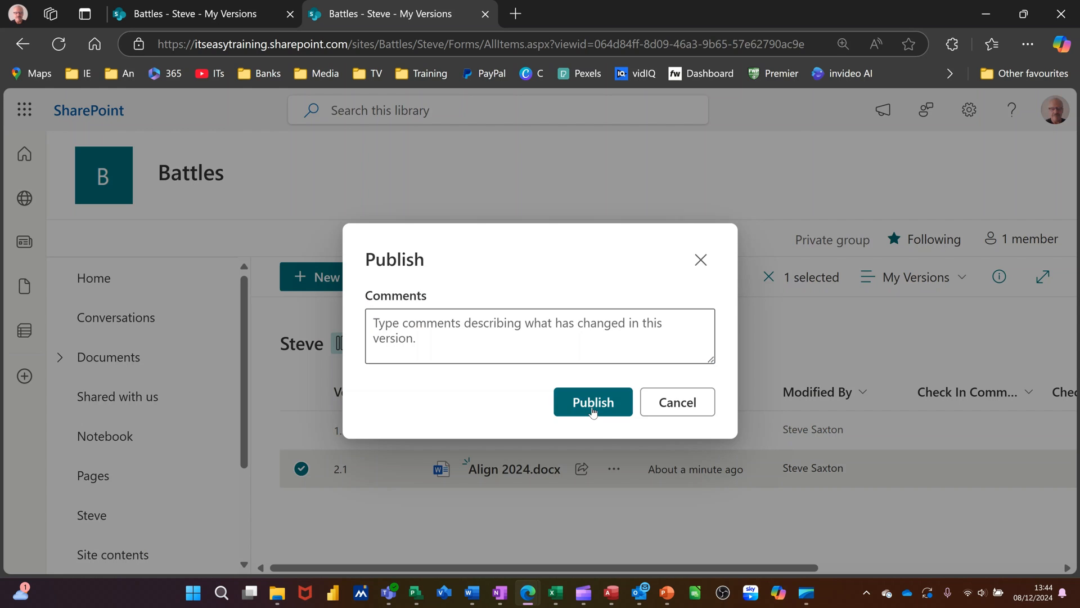
{"action": "left_click", "coordinate": [593, 412]}
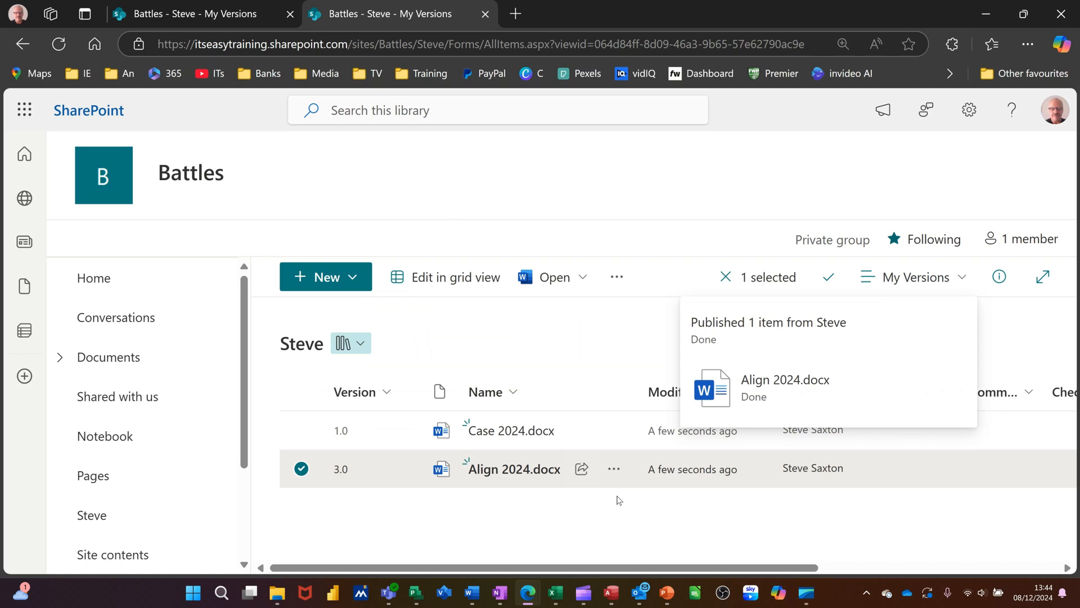
Review the version history of Align 2024.docx, then close it
{"action": "left_click", "coordinate": [614, 471]}
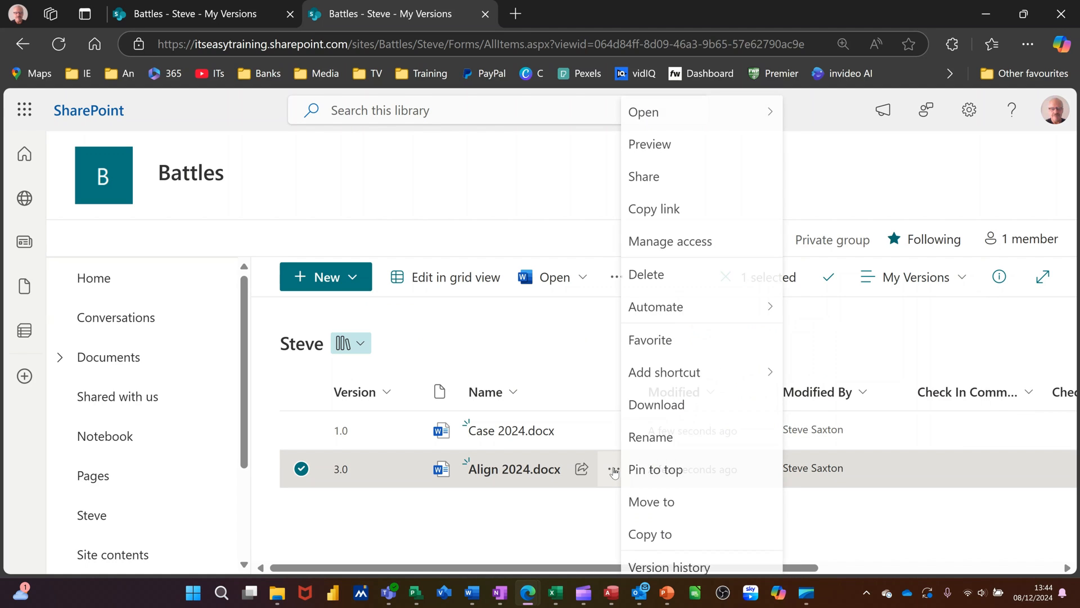
{"action": "scroll", "coordinate": [692, 432], "scroll_direction": "down", "scroll_amount": 2}
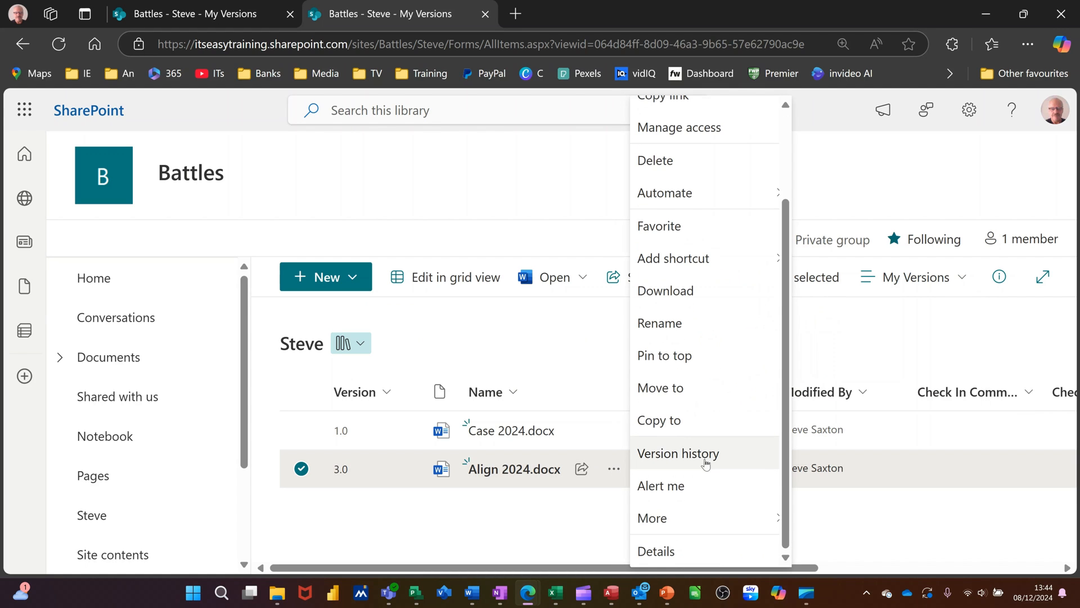
{"action": "left_click", "coordinate": [701, 460]}
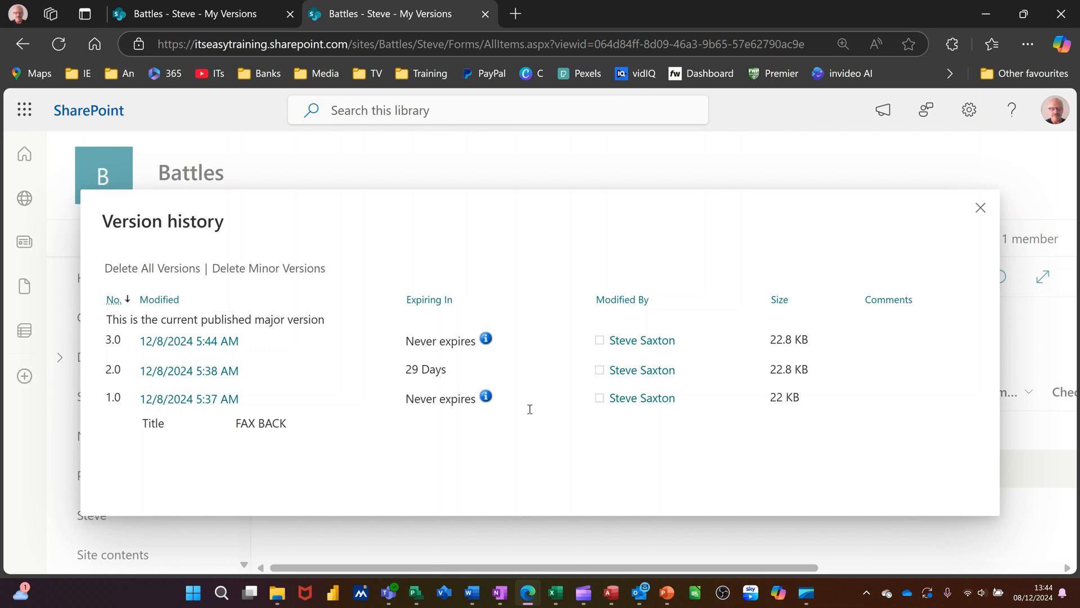
{"action": "left_click", "coordinate": [981, 208]}
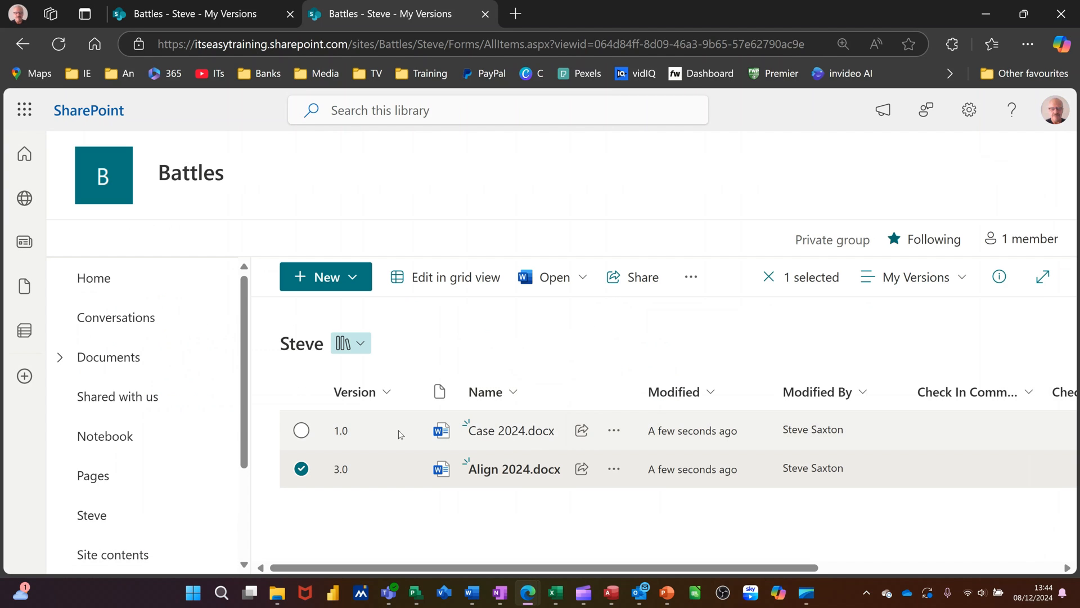
Review the version history of Case 2024.docx and close it
{"action": "left_click", "coordinate": [613, 431]}
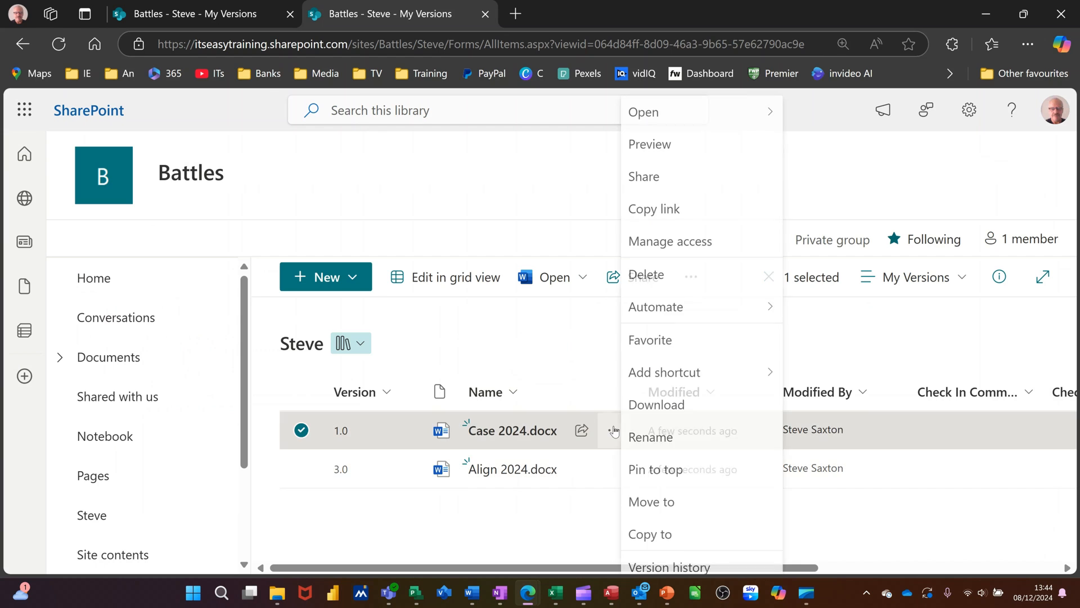
{"action": "scroll", "coordinate": [710, 480], "scroll_direction": "down", "scroll_amount": 2}
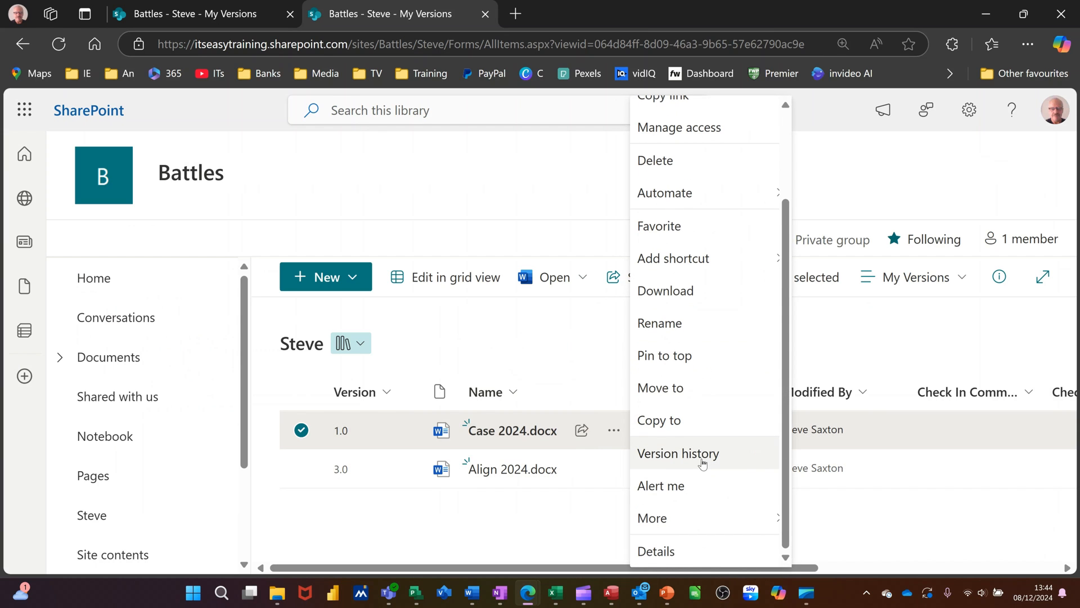
{"action": "left_click", "coordinate": [678, 454]}
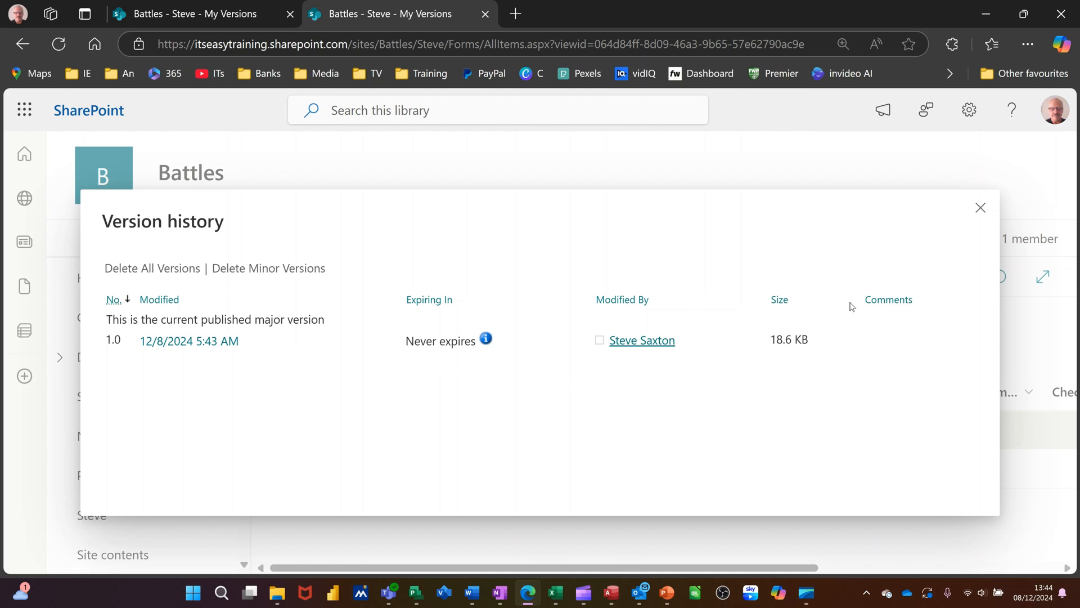
{"action": "left_click", "coordinate": [981, 210]}
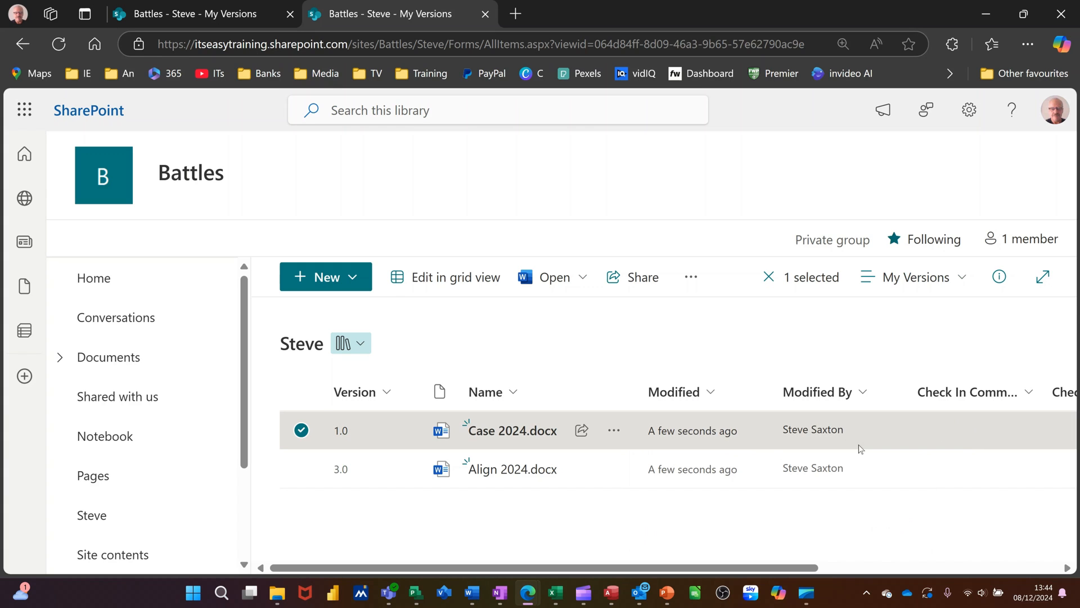
Check out Case 2024.docx and inspect its check-out indicator and the Checked Out To column
{"action": "left_click", "coordinate": [615, 431]}
{"action": "scroll", "coordinate": [725, 442], "scroll_direction": "down", "scroll_amount": 2}
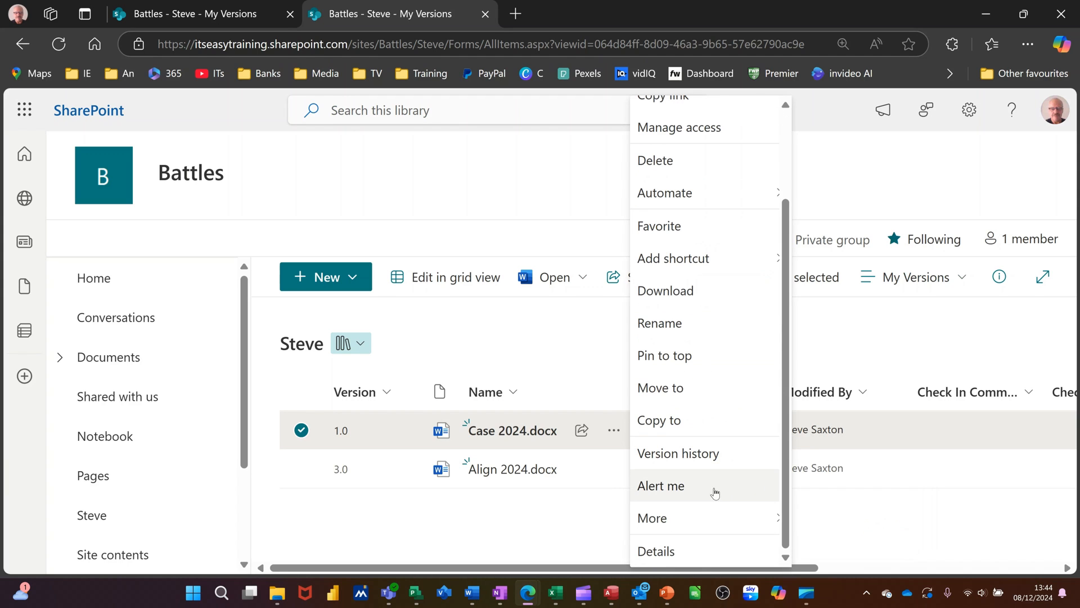
{"action": "mouse_move", "coordinate": [735, 521]}
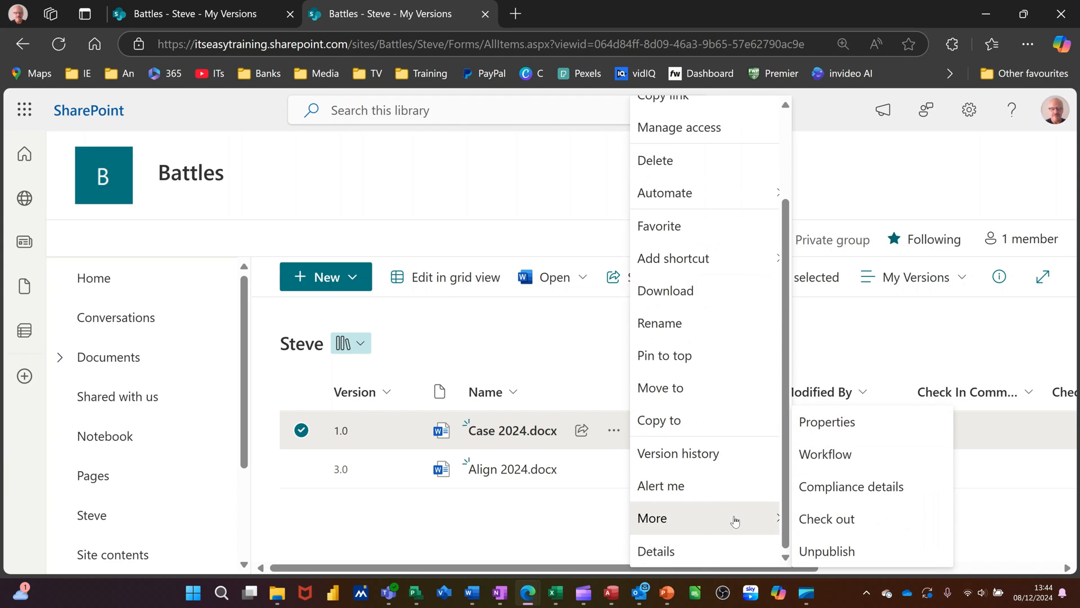
{"action": "left_click", "coordinate": [823, 526]}
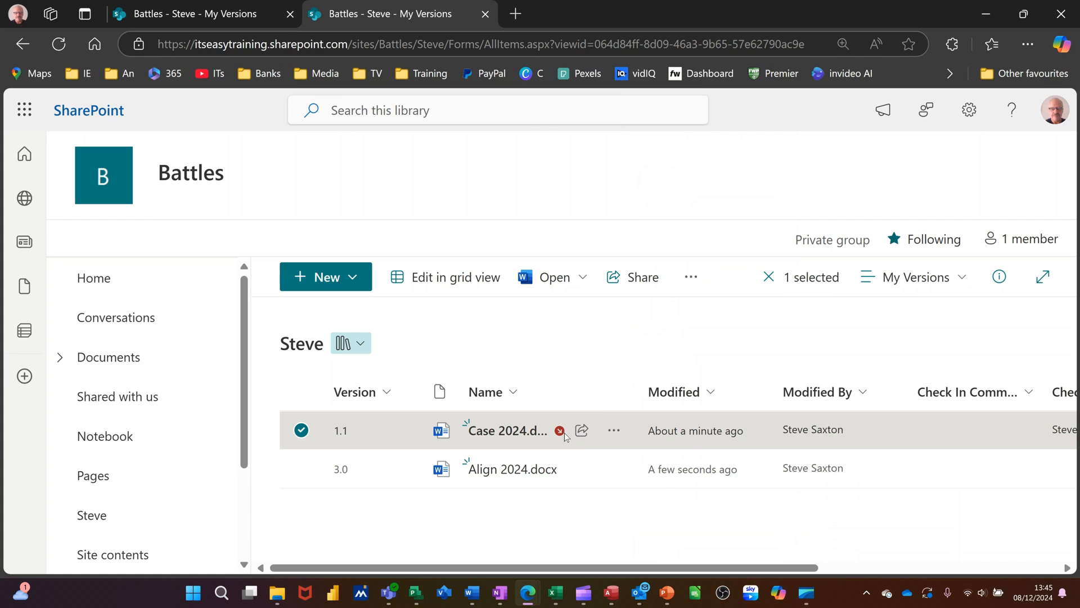
{"action": "mouse_move", "coordinate": [562, 435]}
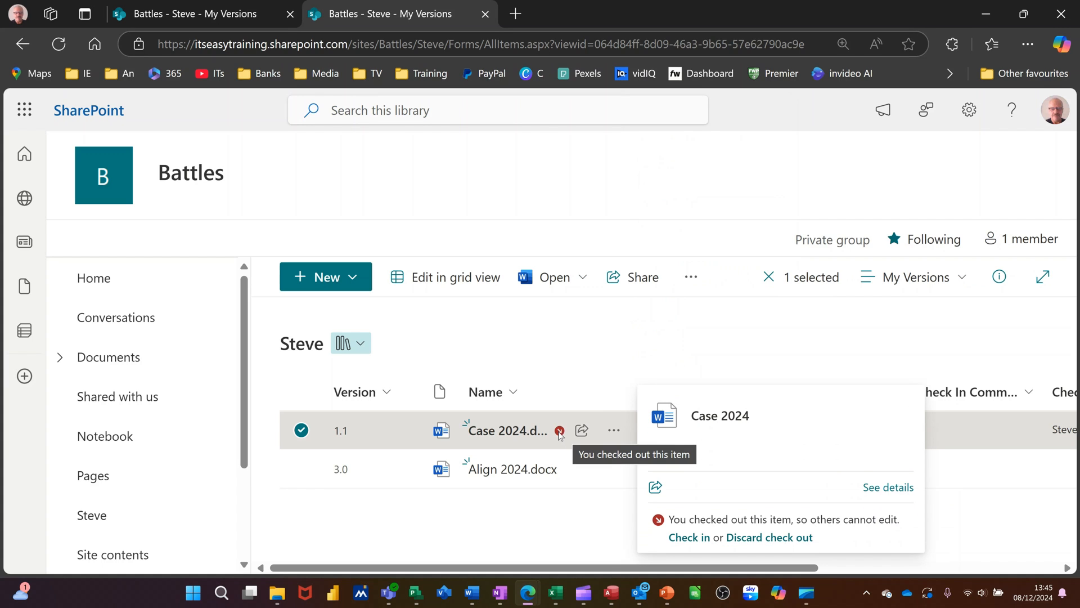
{"action": "left_click_drag", "start_coordinate": [642, 568], "coordinate": [790, 578]}
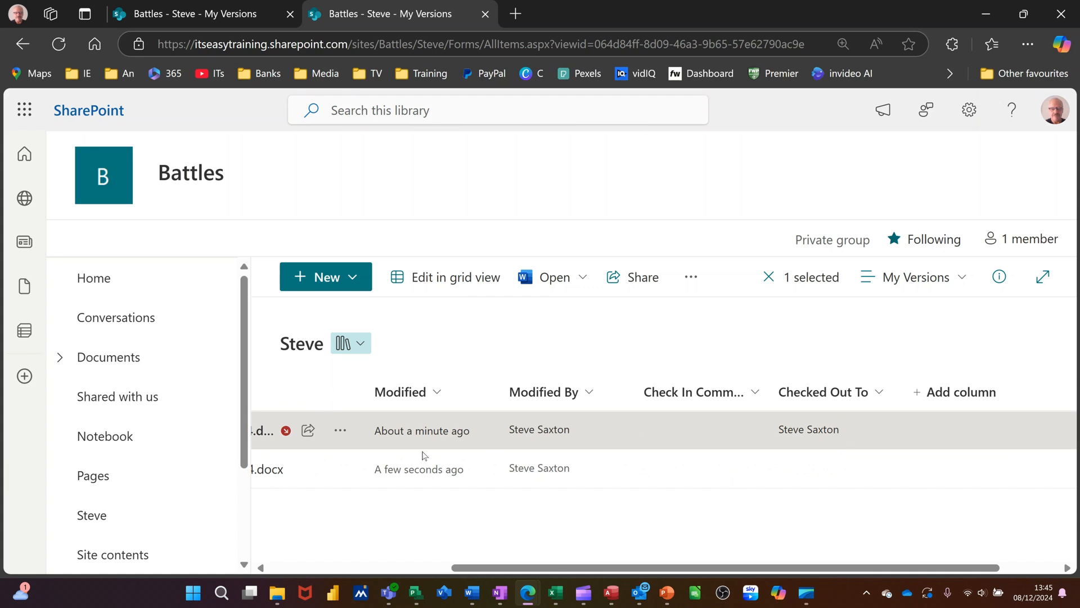
{"action": "left_click_drag", "start_coordinate": [554, 573], "coordinate": [447, 571]}
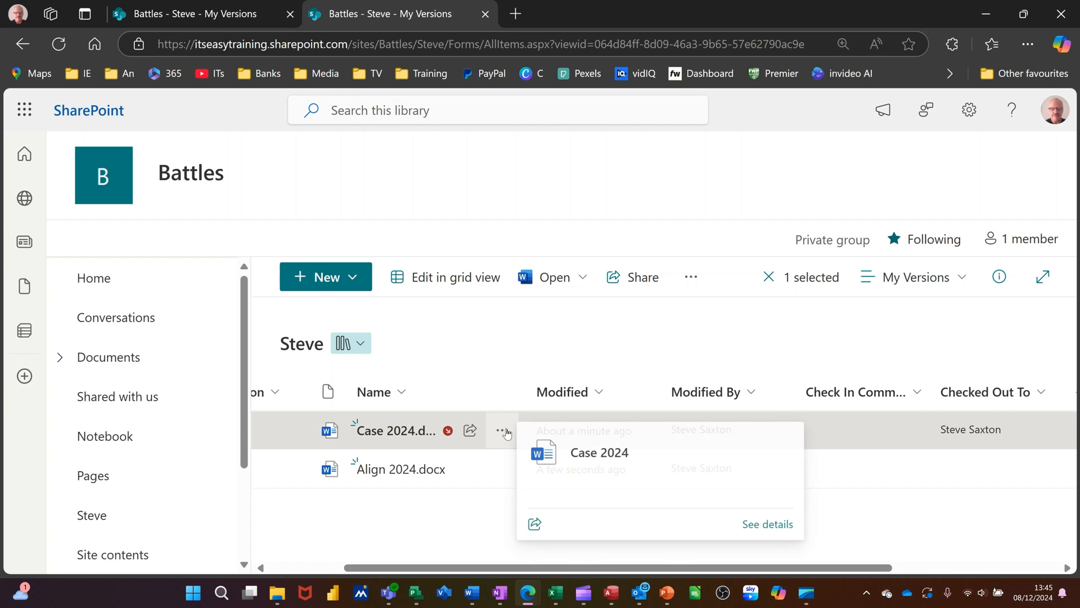
Check in Case 2024.docx as 2.0 Major version (publish) with the comment "all Good"
{"action": "left_click", "coordinate": [503, 430]}
{"action": "scroll", "coordinate": [563, 433], "scroll_direction": "down", "scroll_amount": 3}
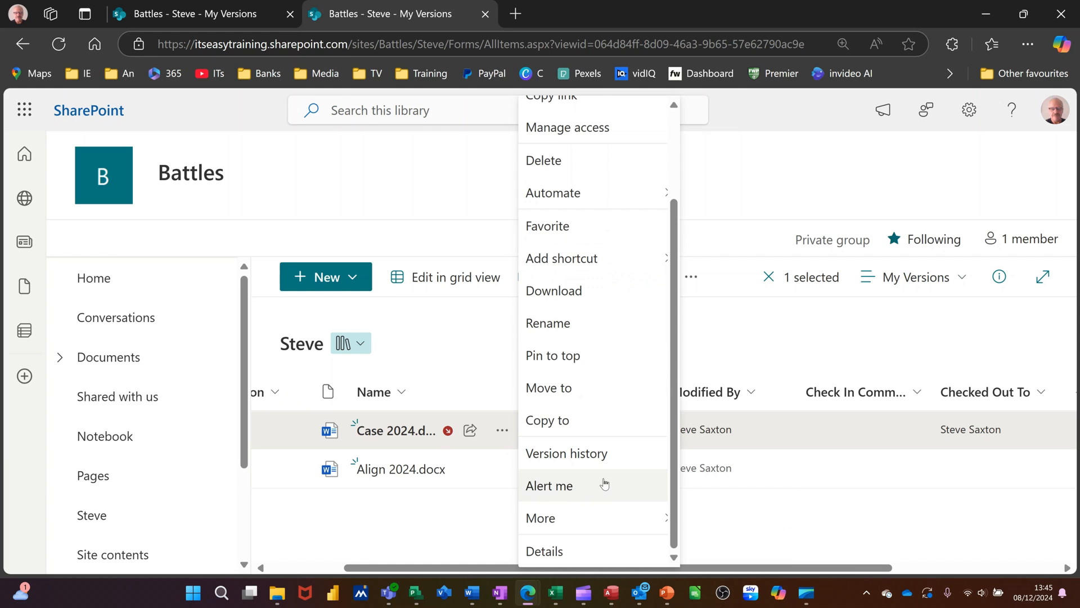
{"action": "mouse_move", "coordinate": [597, 519]}
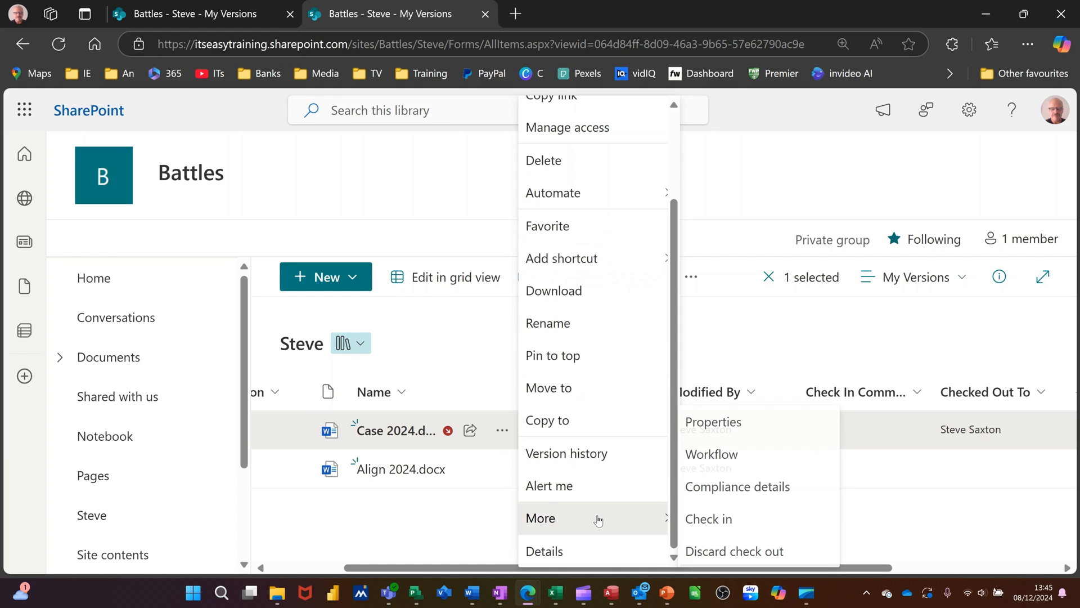
{"action": "left_click", "coordinate": [713, 520]}
{"action": "left_click", "coordinate": [476, 373]}
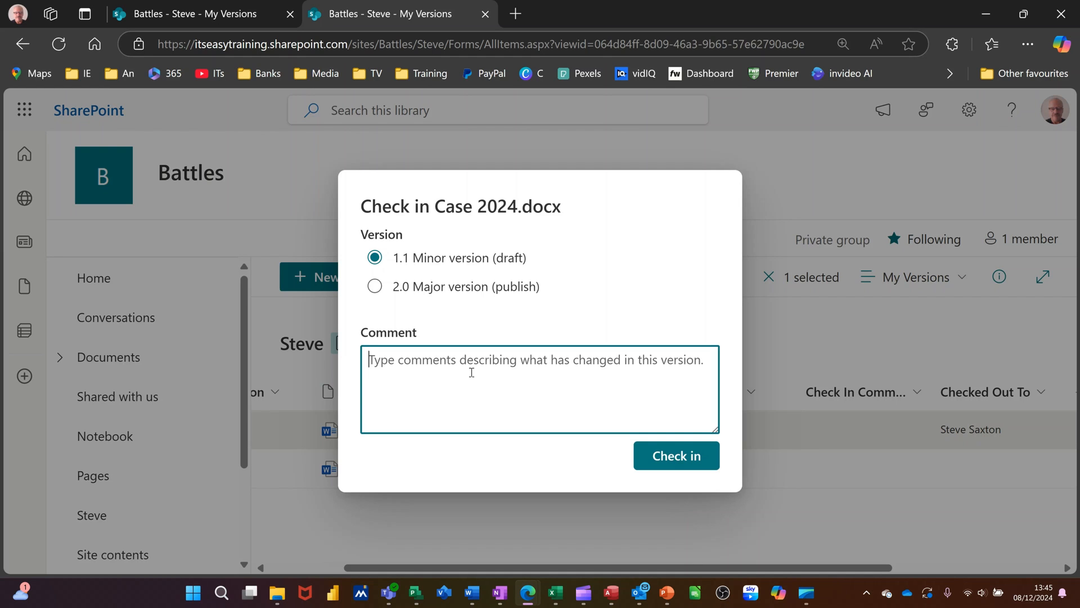
{"action": "type", "text": "all "}
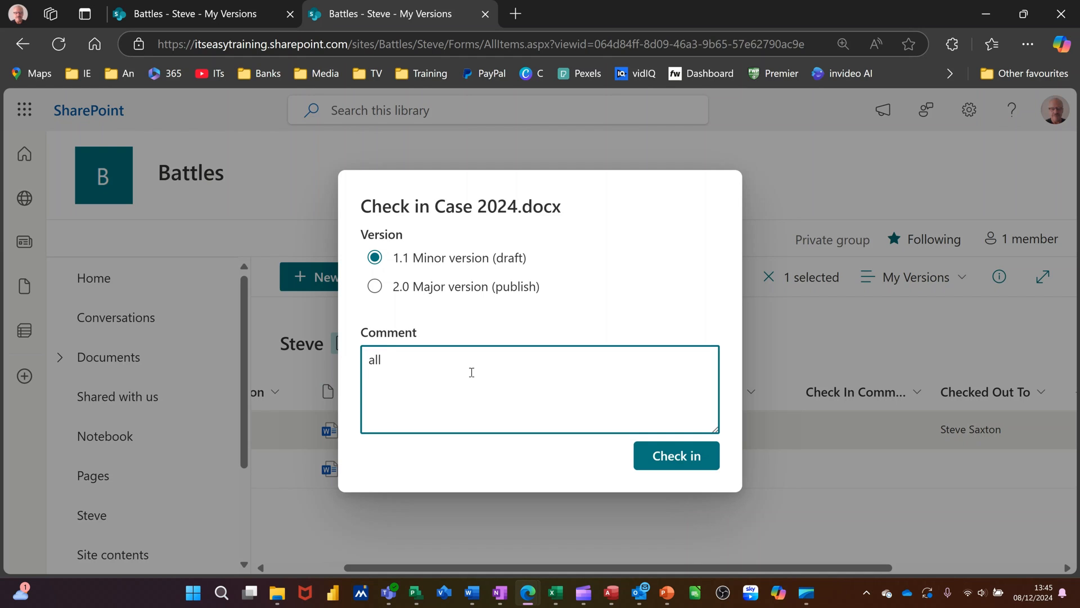
{"action": "type", "text": "Good"}
{"action": "left_click", "coordinate": [373, 288]}
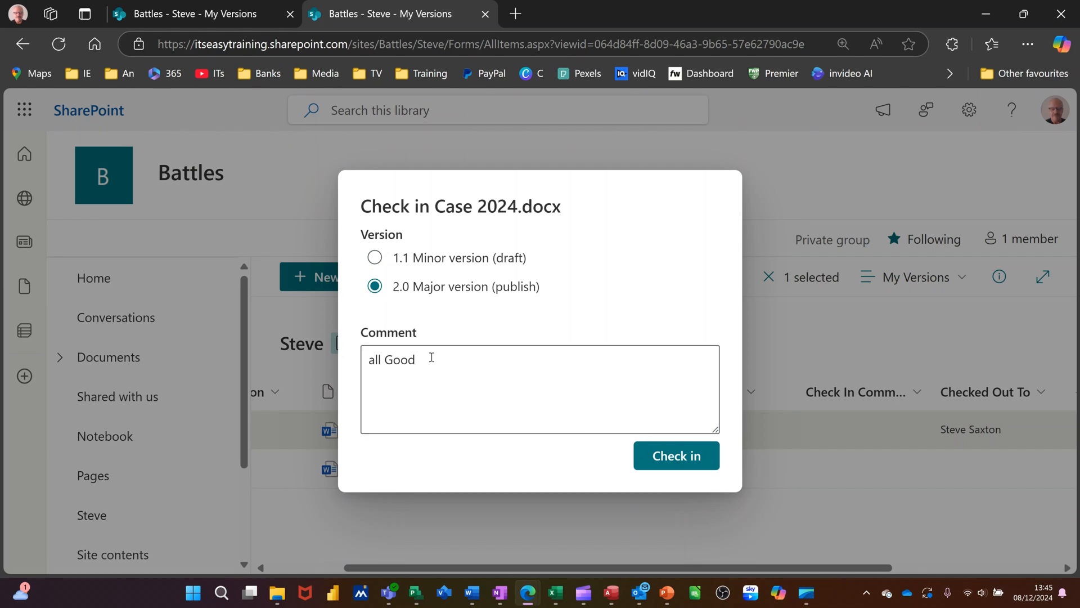
{"action": "left_click", "coordinate": [677, 457]}
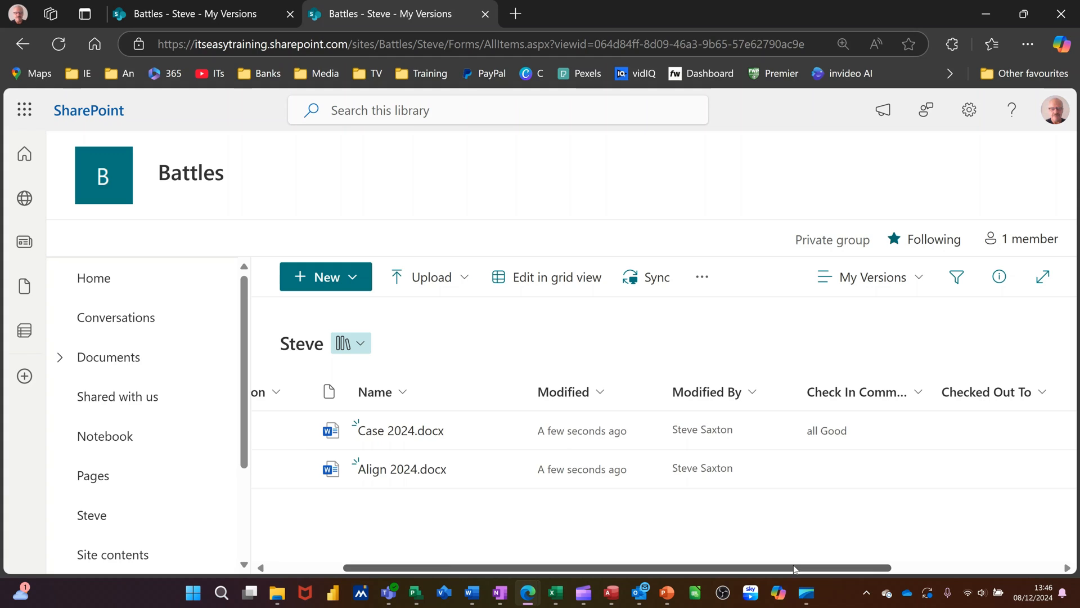
{"action": "left_click_drag", "start_coordinate": [761, 568], "coordinate": [833, 569]}
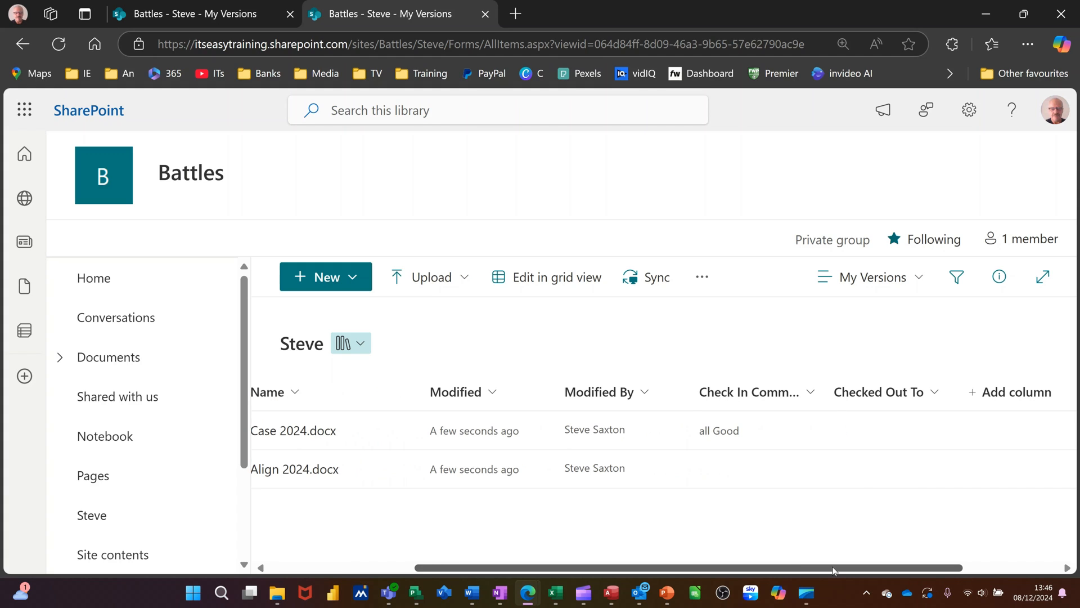